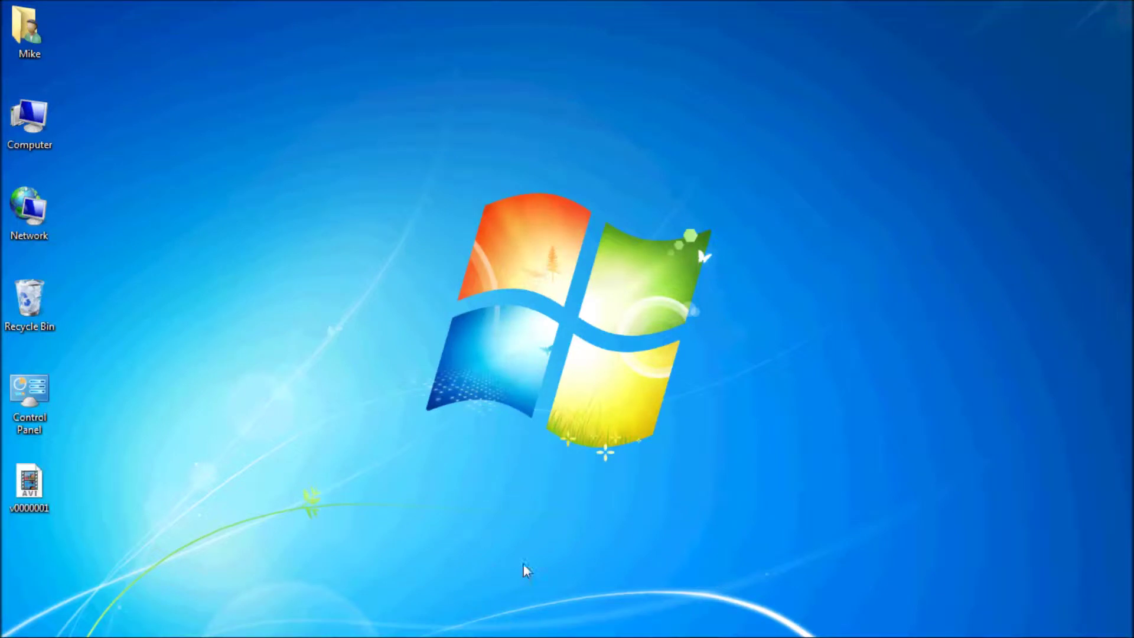
Step: In Chrome, go to the WBKO live stream page via the News > Local > WBKO bookmark
click(487, 628)
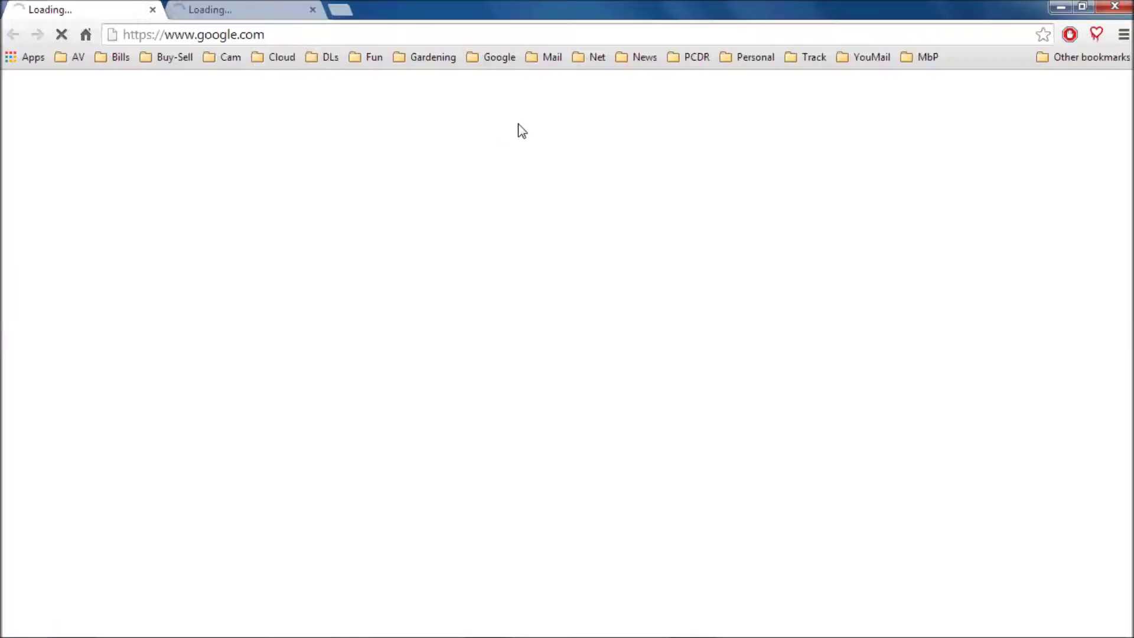
click(312, 10)
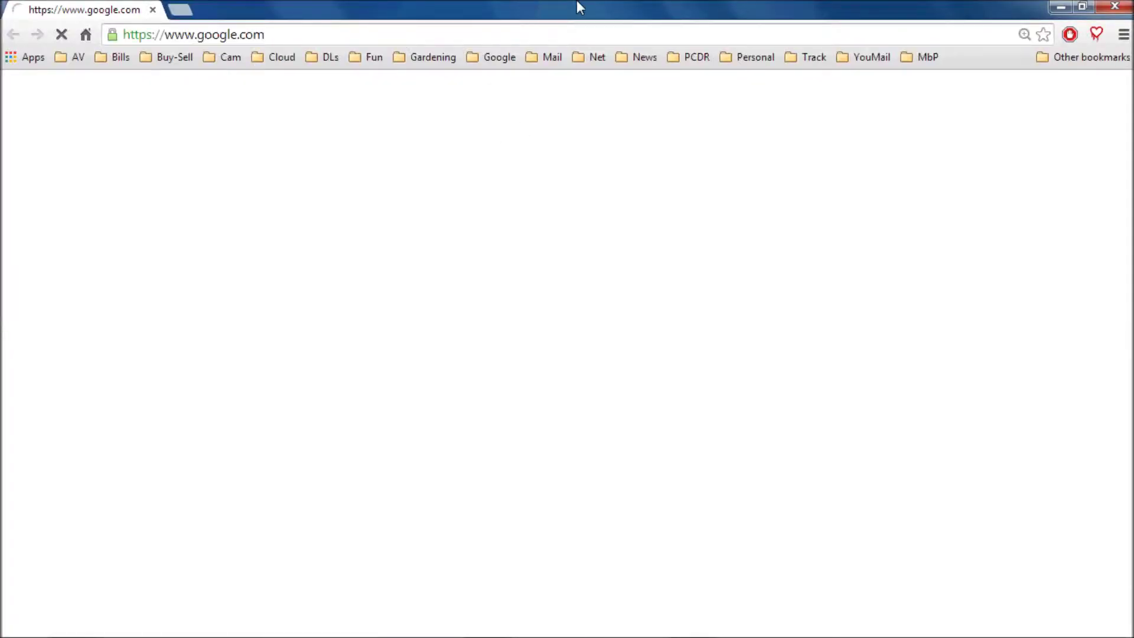
click(644, 57)
mouse_move(653, 82)
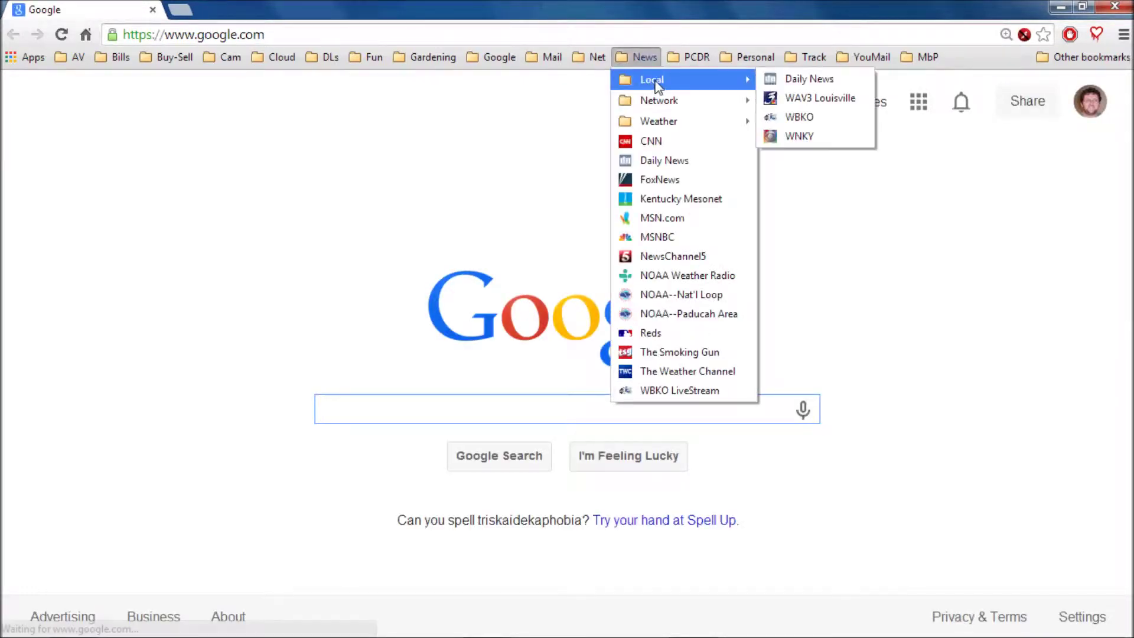
click(818, 119)
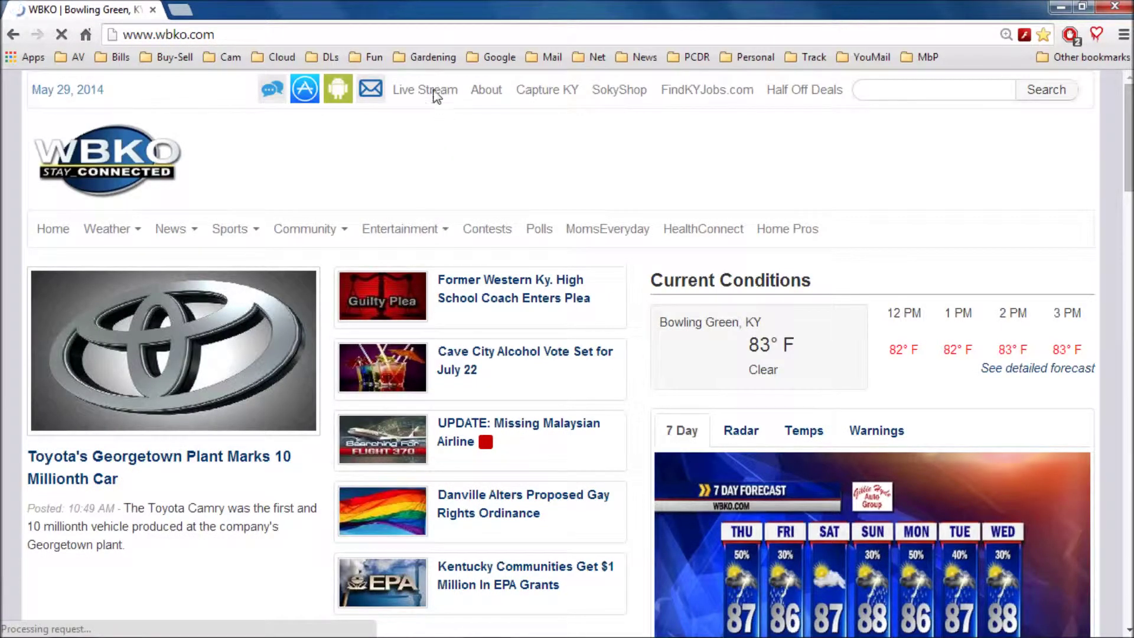
click(432, 96)
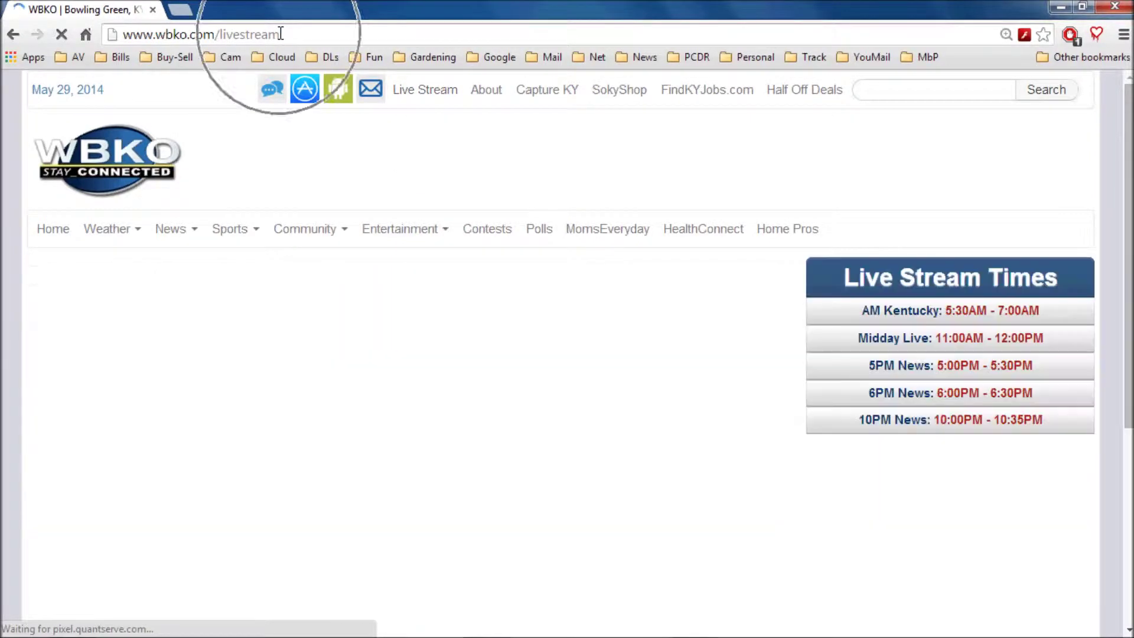
click(281, 34)
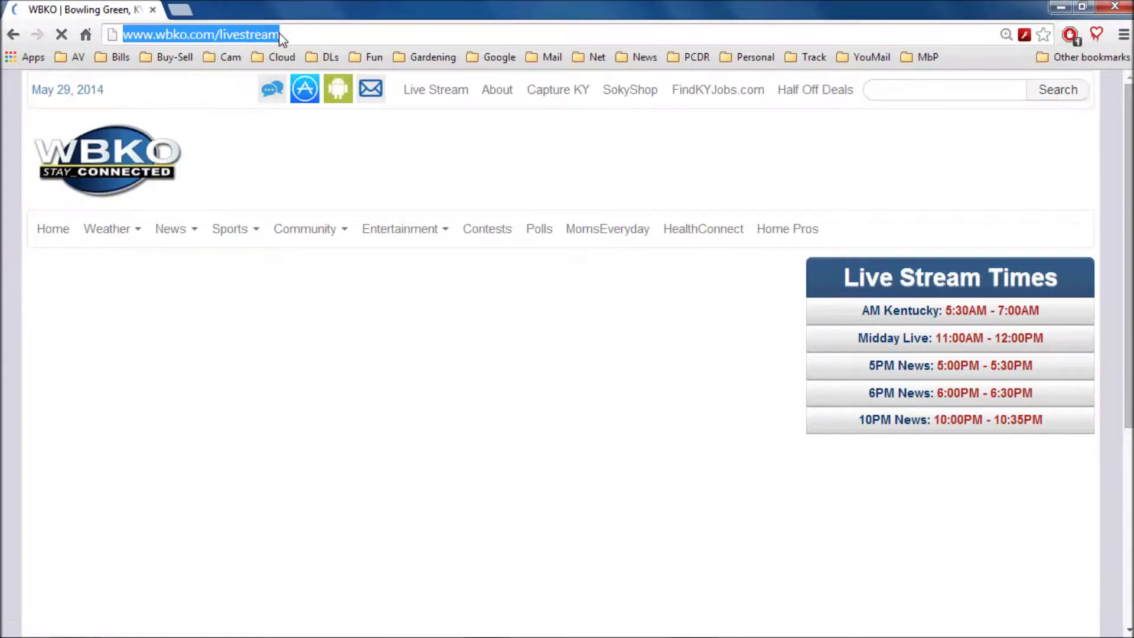
right_click(281, 36)
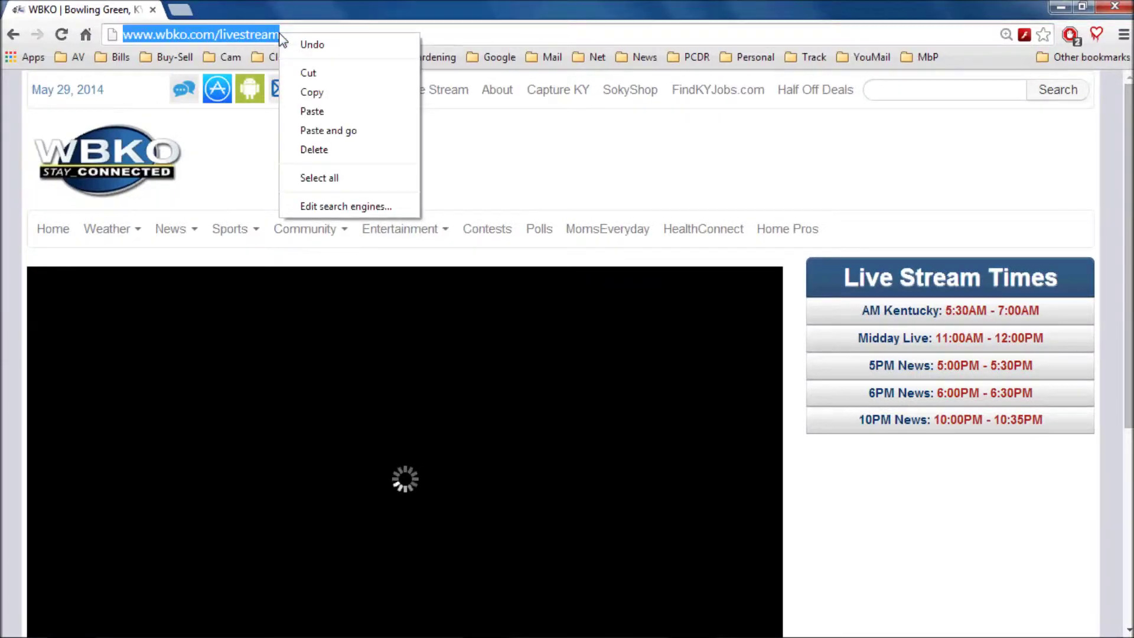
click(313, 93)
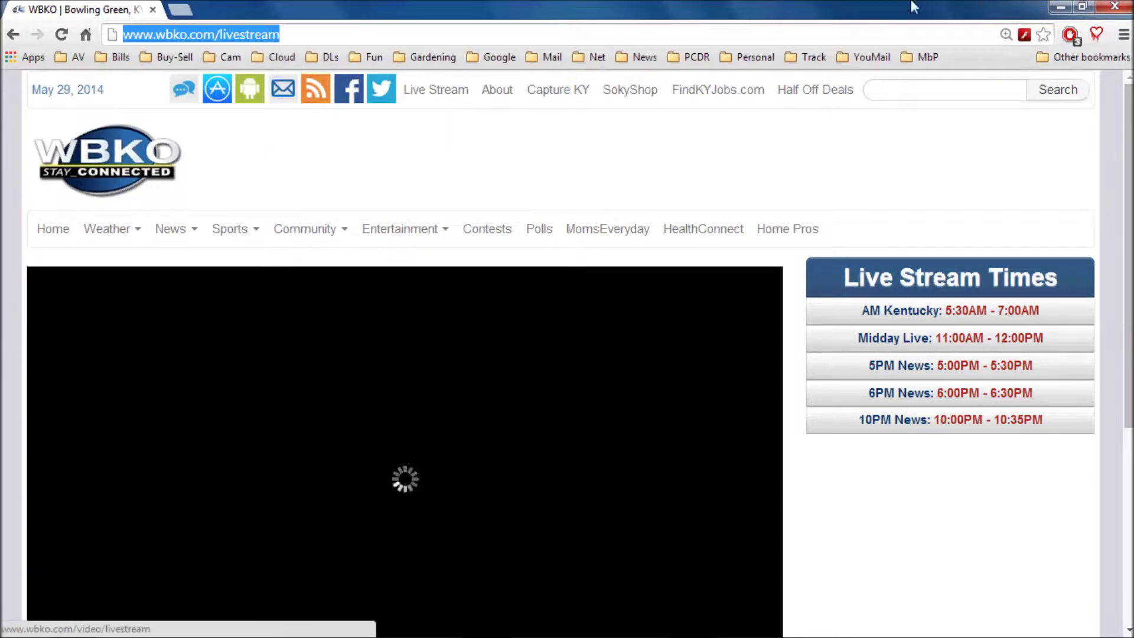
click(1061, 7)
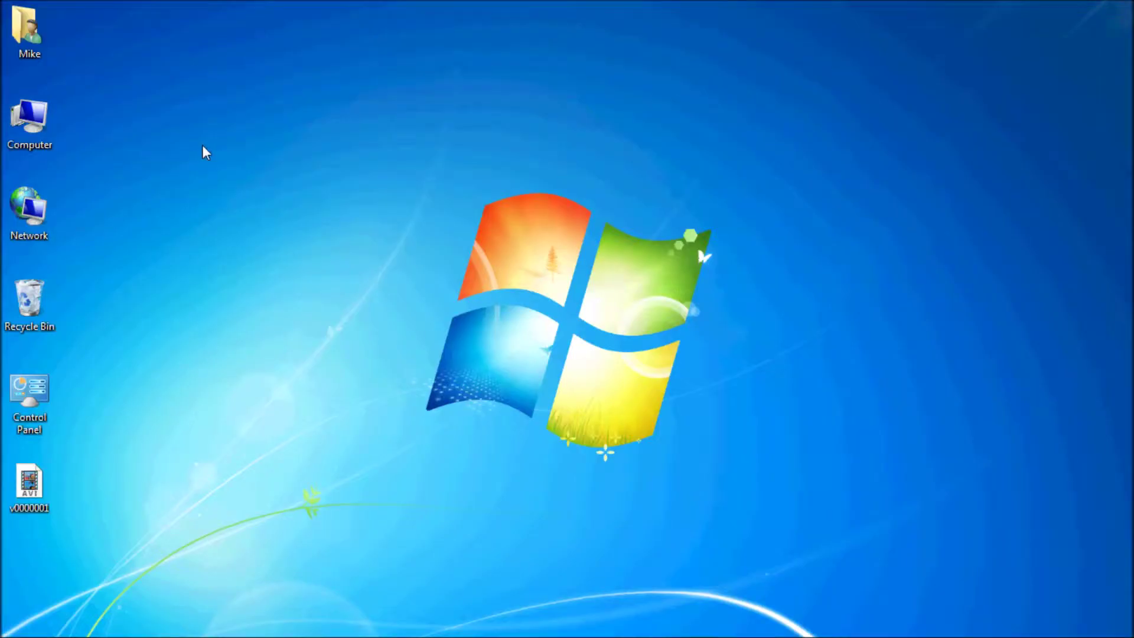
Step: Create a desktop shortcut to the pasted livestream URL, named 'WBKO LiveStream'
right_click(381, 159)
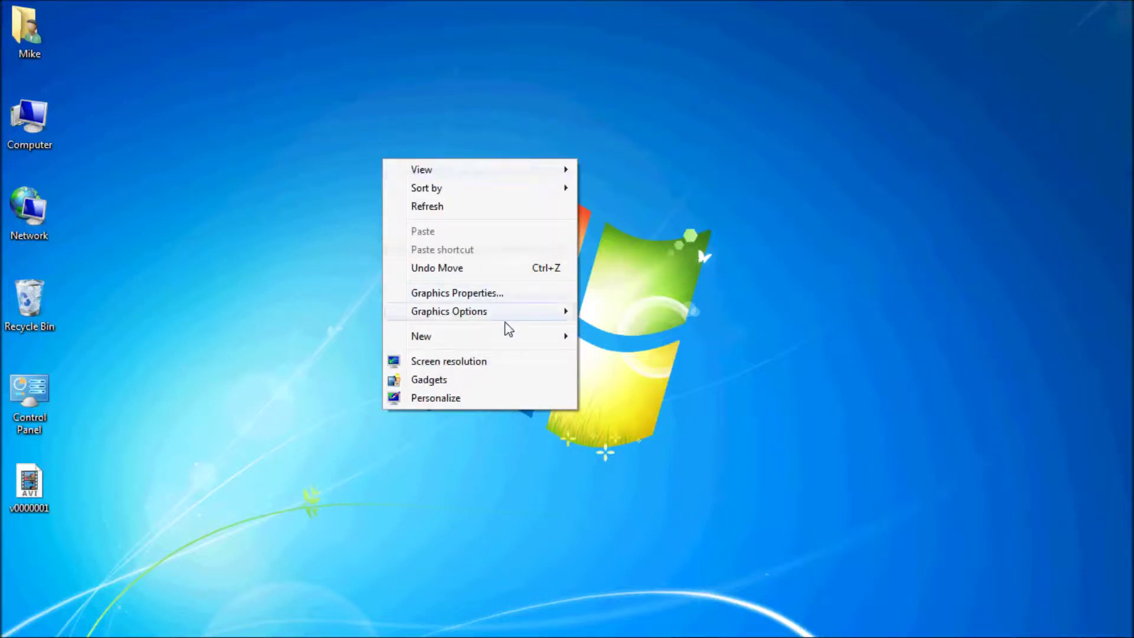
mouse_move(534, 344)
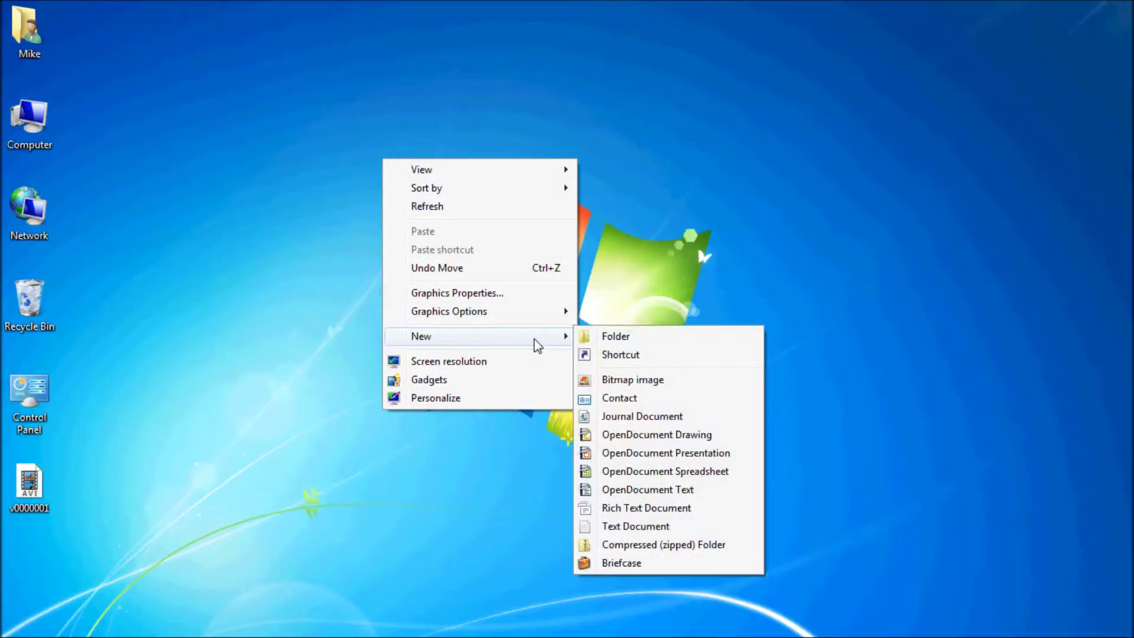
click(633, 355)
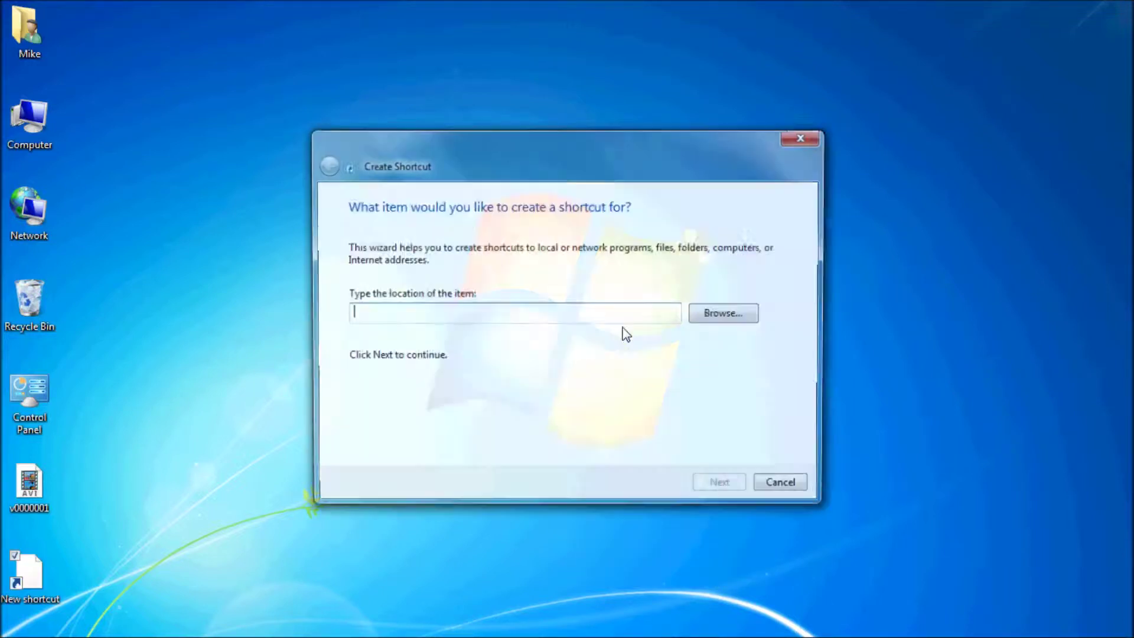
right_click(446, 315)
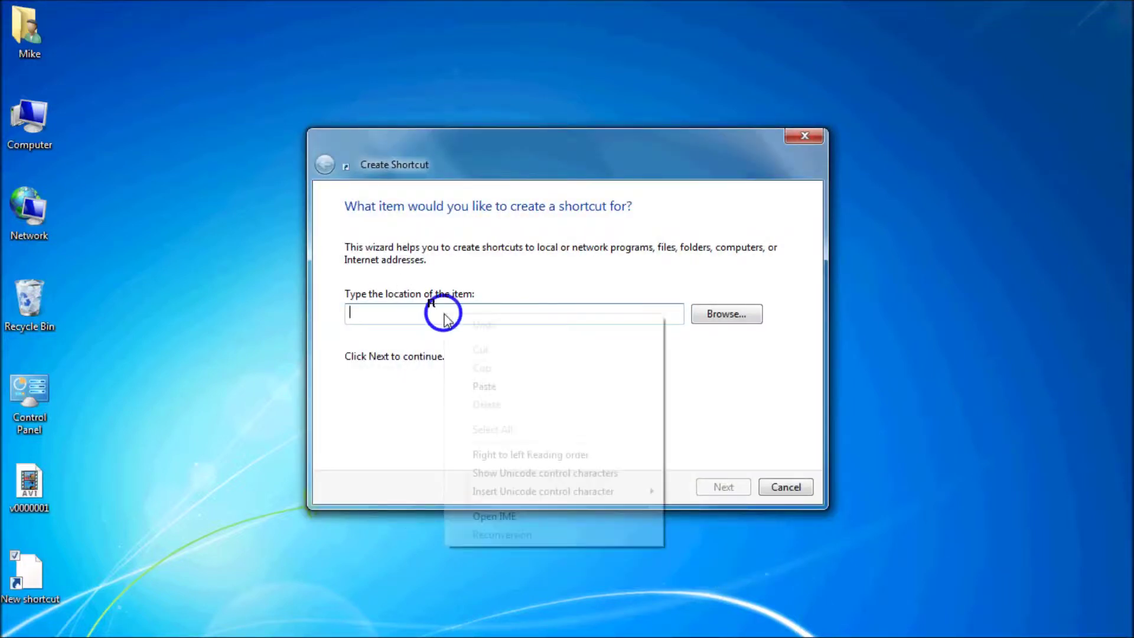
click(506, 387)
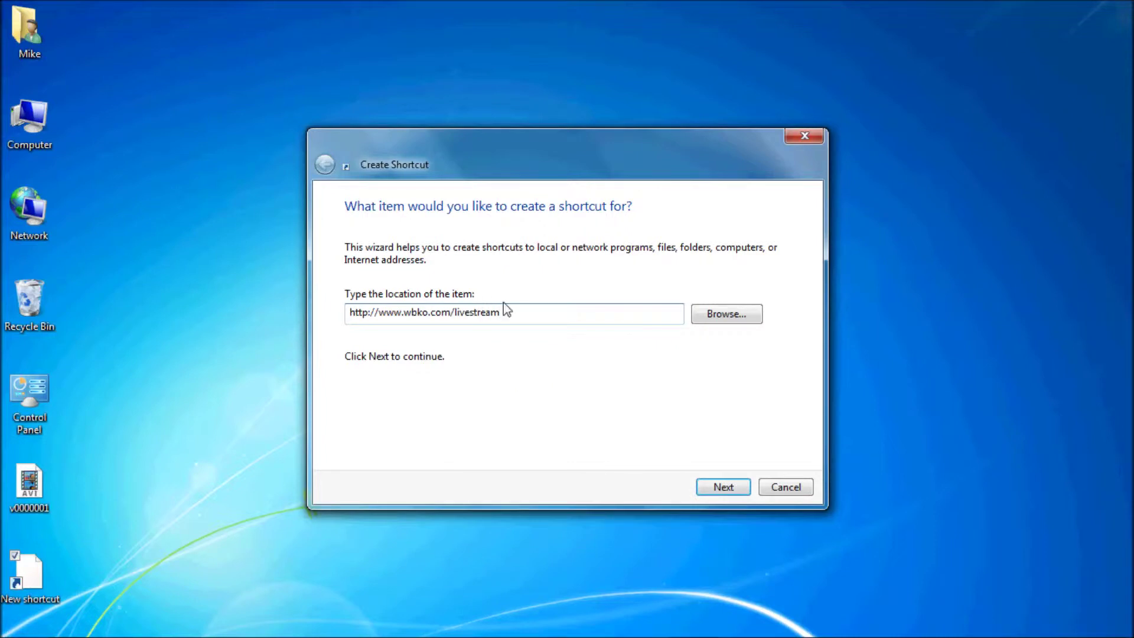
click(531, 314)
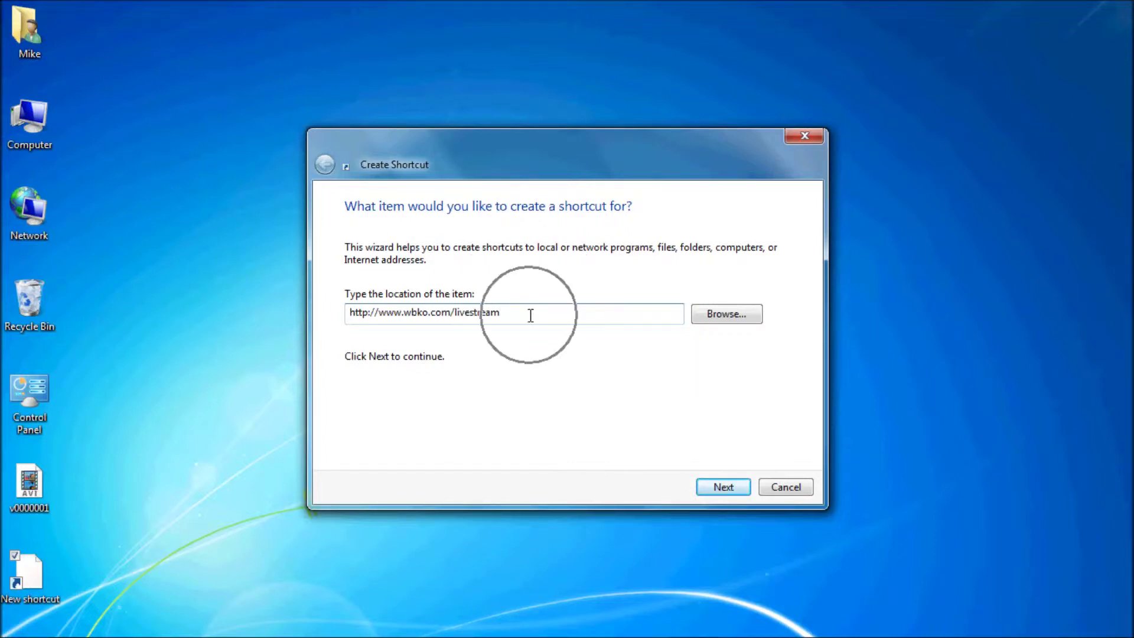
click(724, 488)
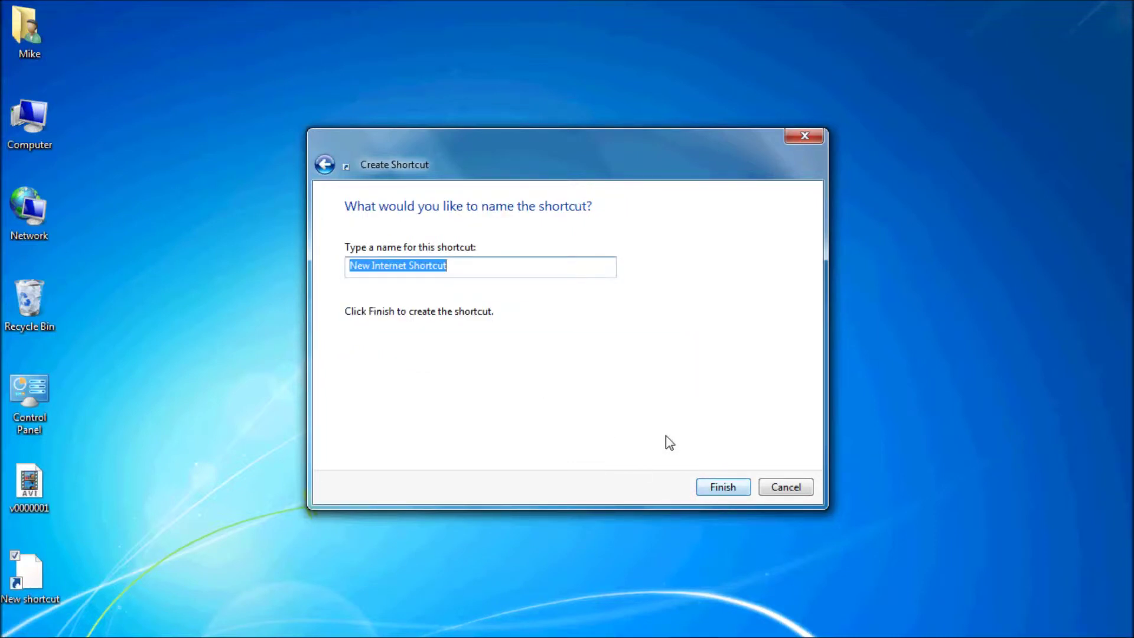
text(WVBKO LiveStream)
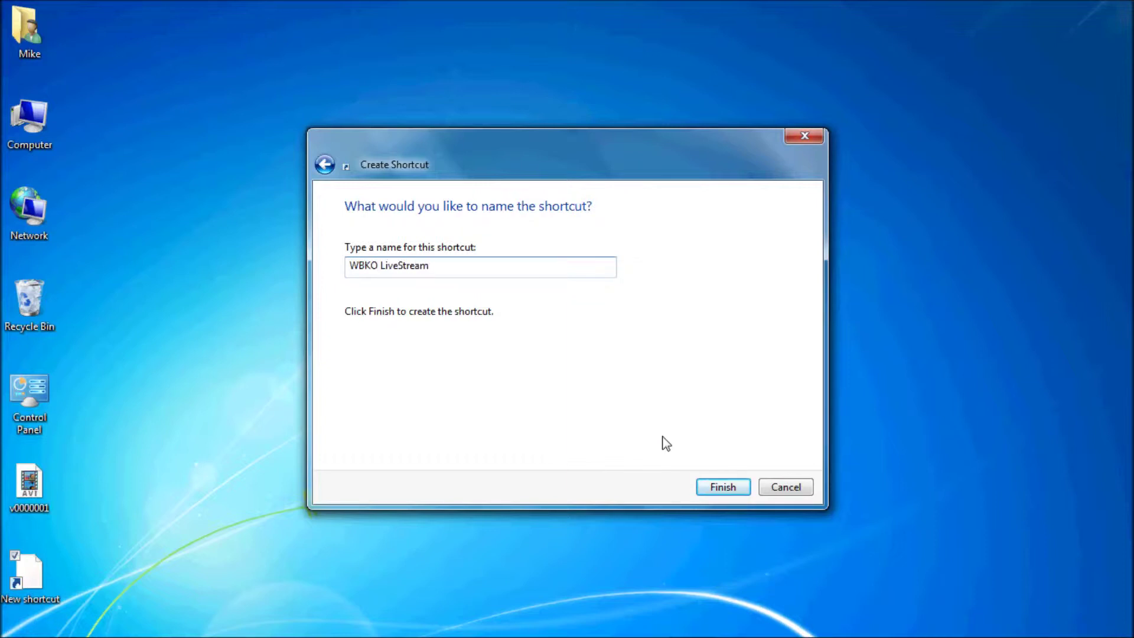
key(Return)
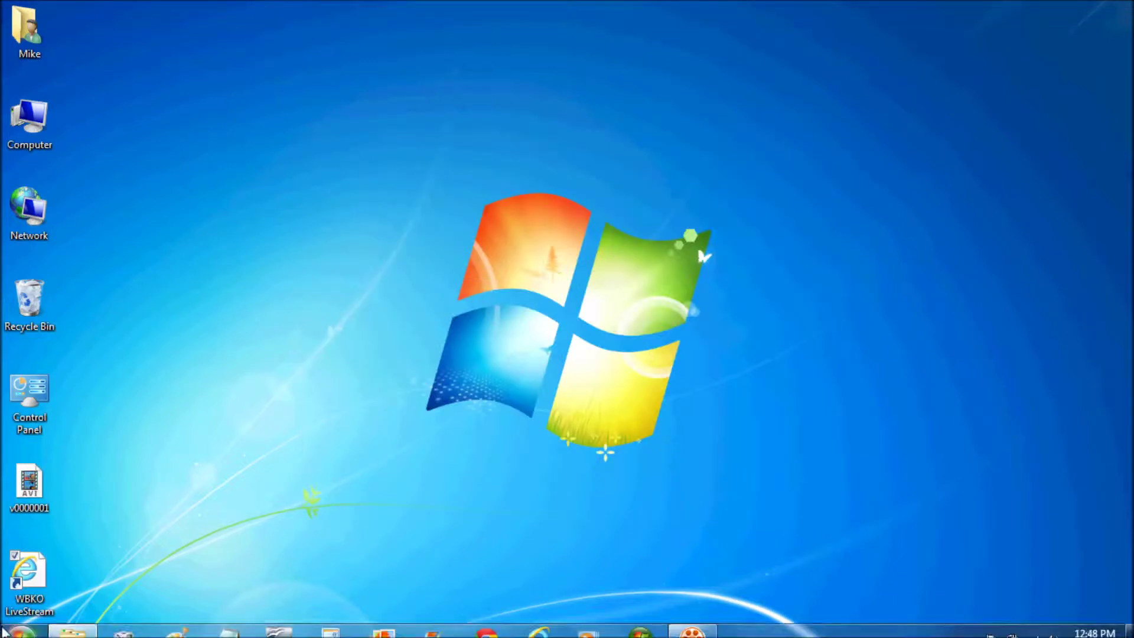
Step: Open the WBKO LiveStream shortcut's page in Internet Explorer, then close the browser
click(27, 576)
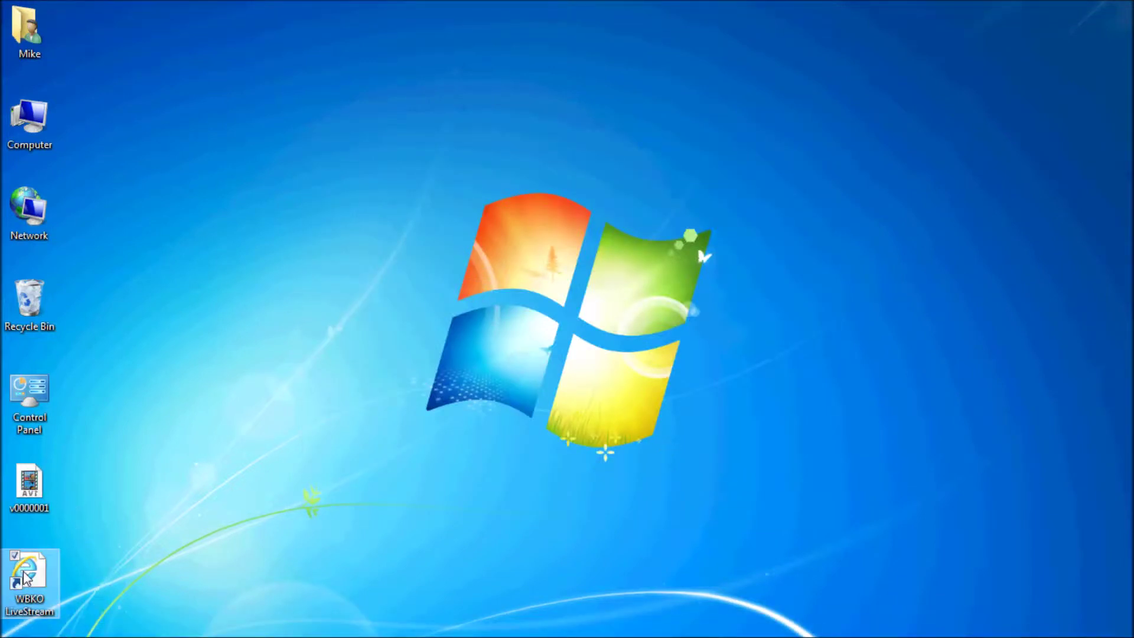
double_click(25, 579)
double_click(22, 581)
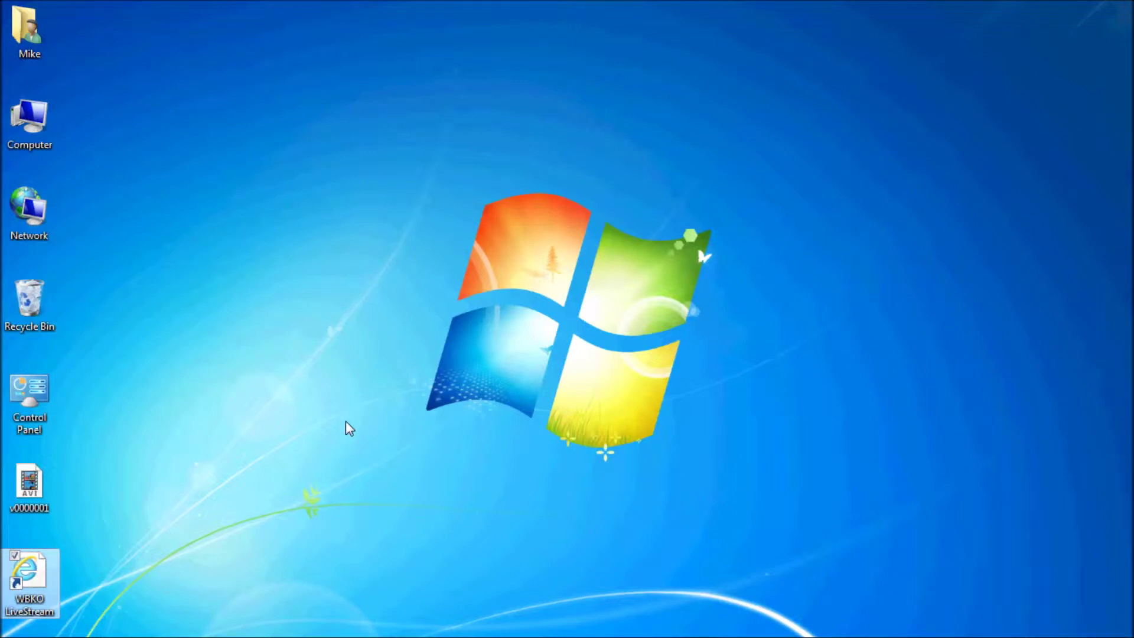
right_click(24, 576)
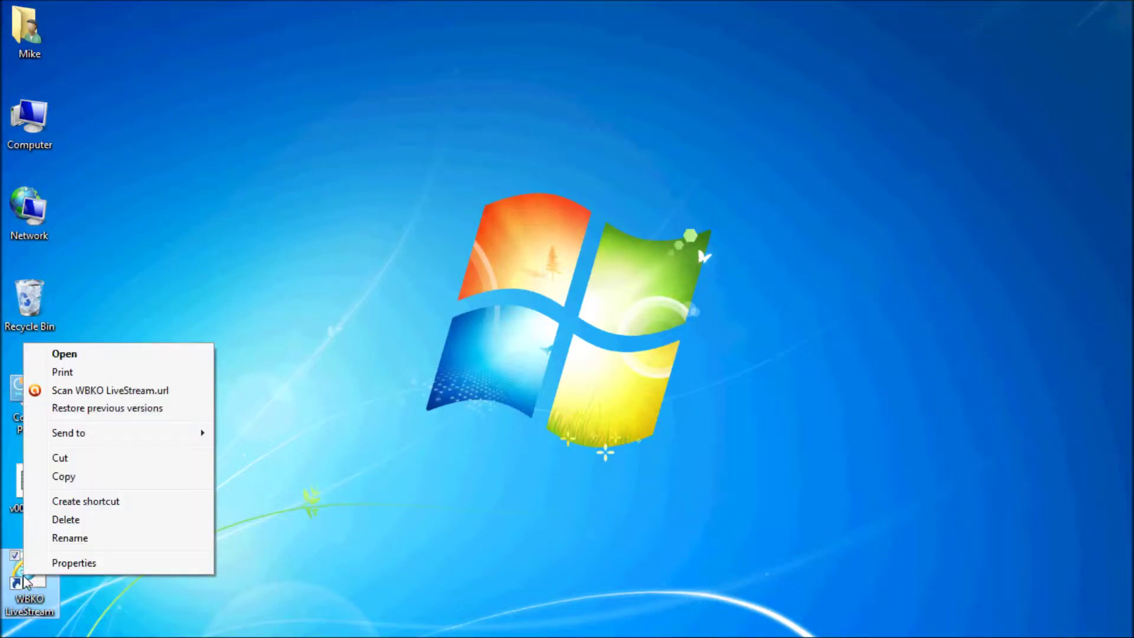
click(85, 353)
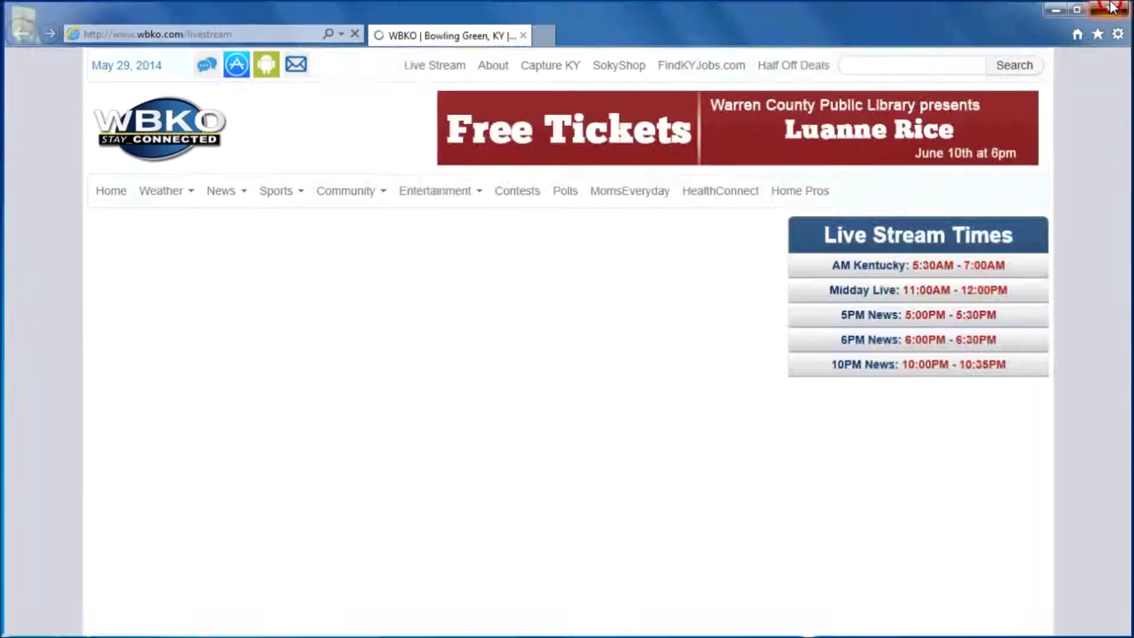
click(1124, 7)
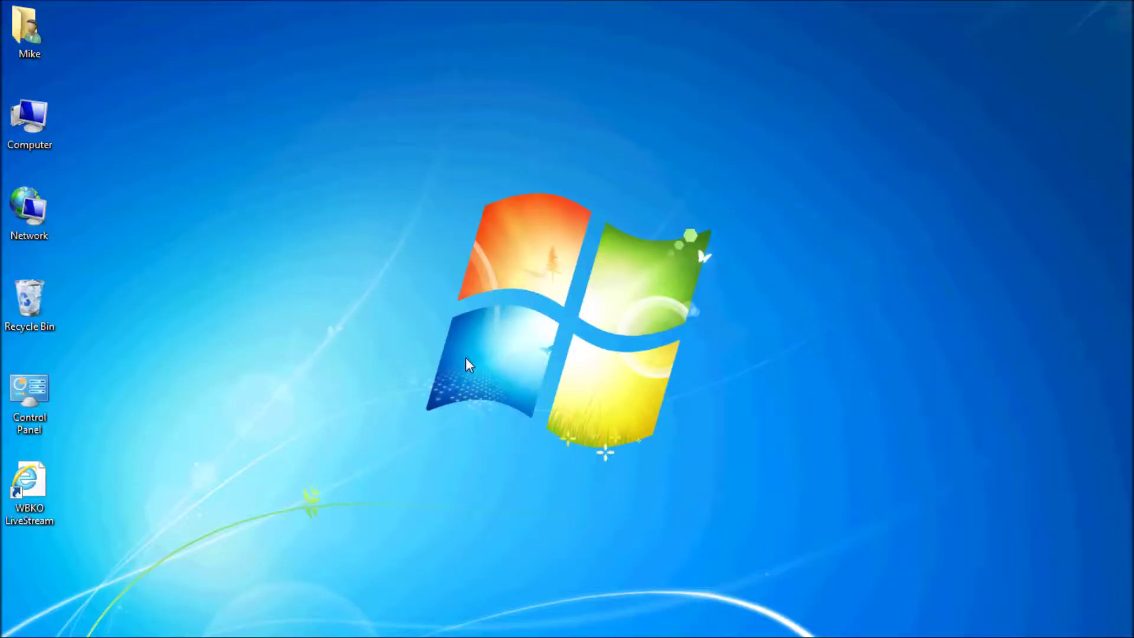
Step: Launch Notepad from a Start menu search for 'notepad'
mouse_move(17, 629)
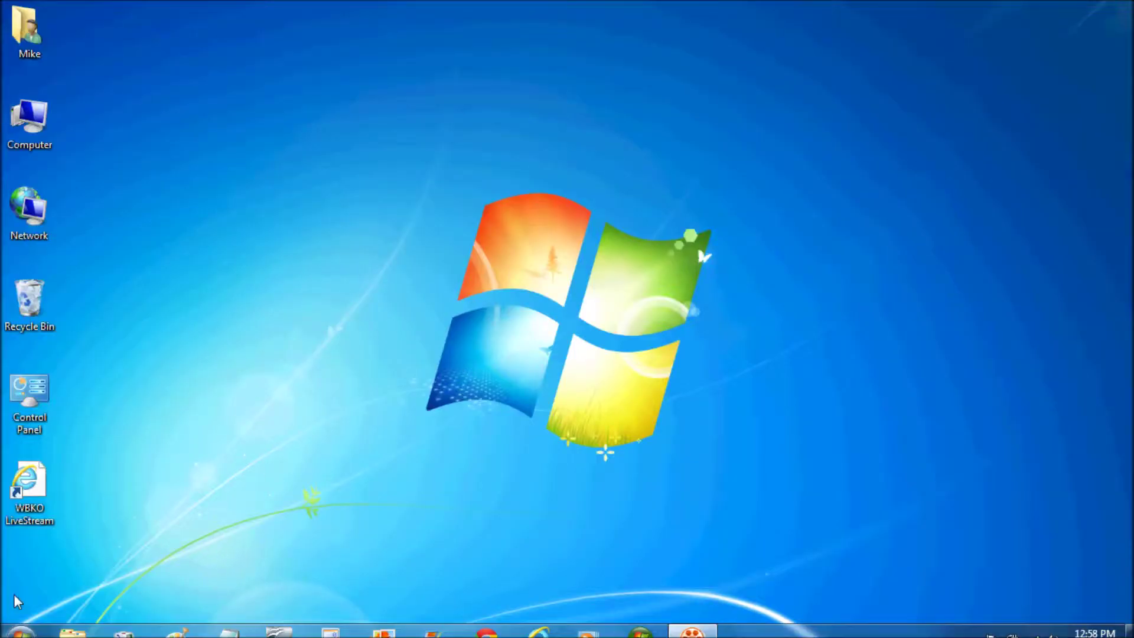
click(18, 631)
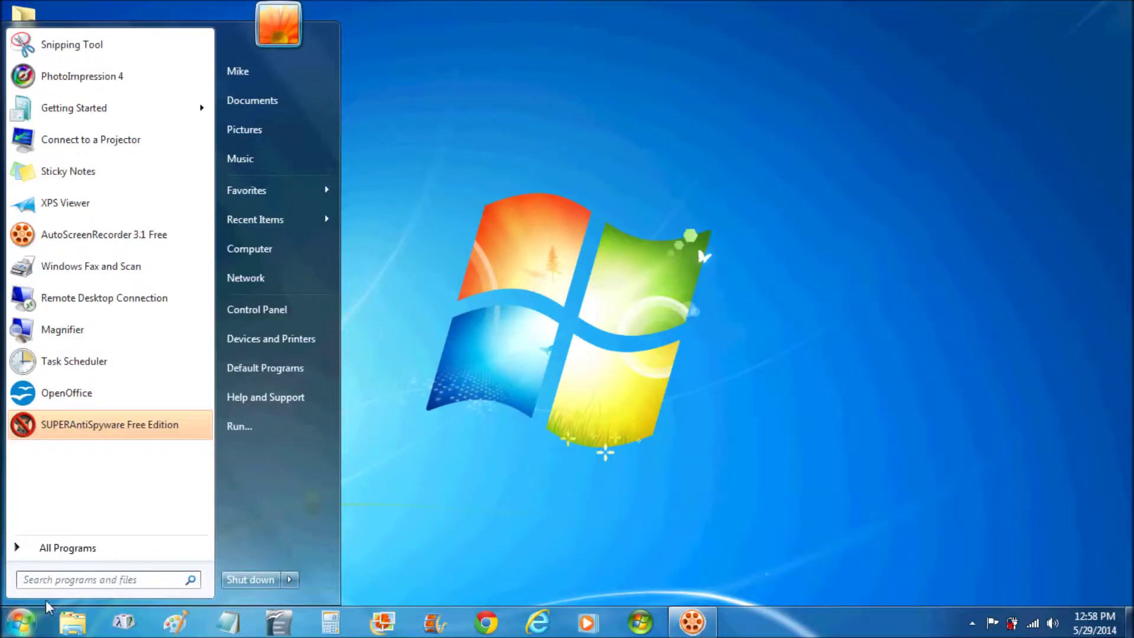
click(55, 578)
text(note)
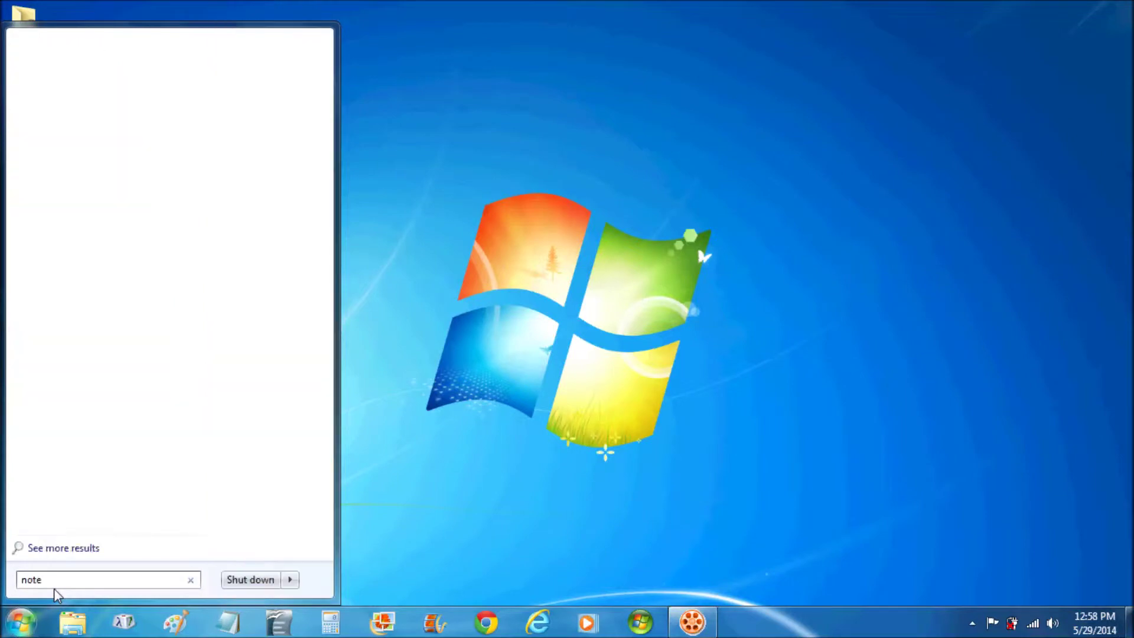
text(pad)
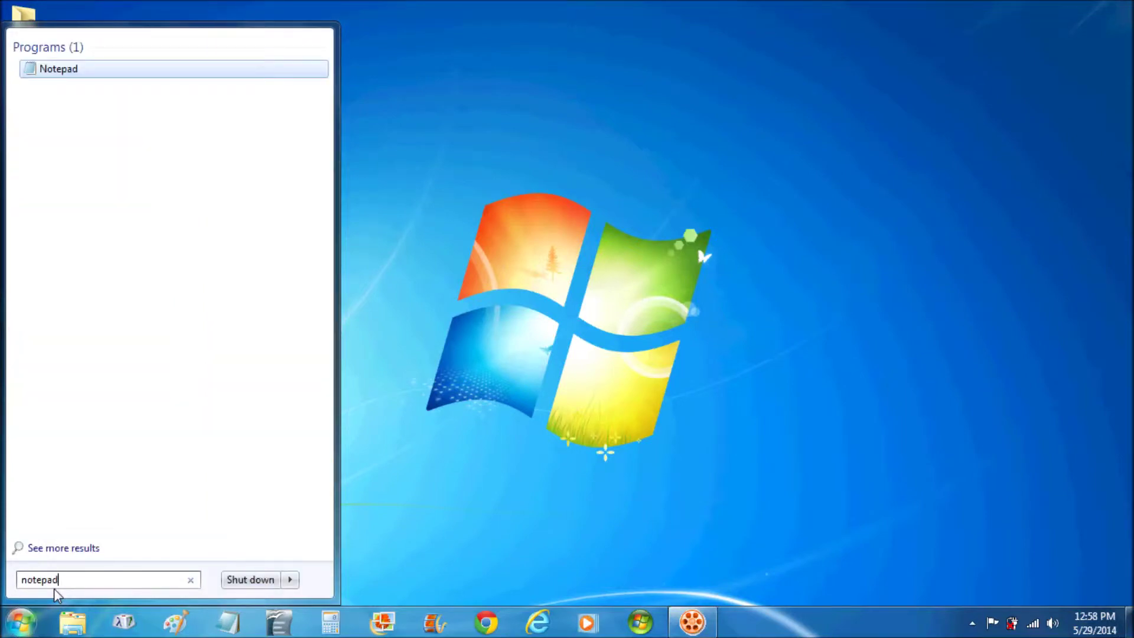
click(59, 76)
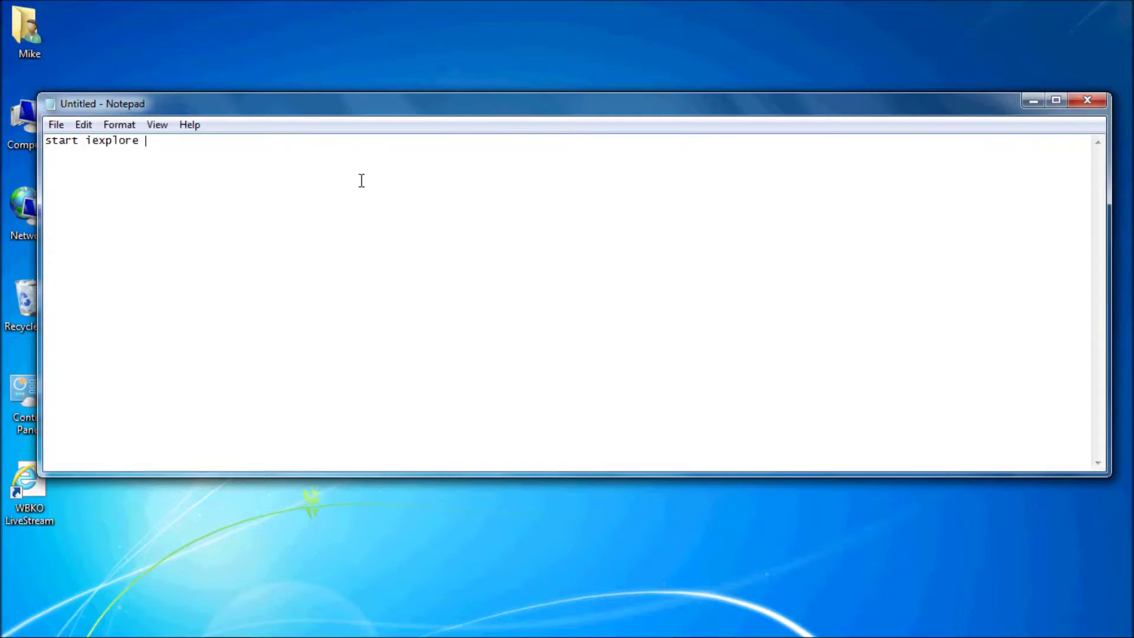
Step: Copy the URL from the shortcut's Properties and paste it after 'start iexplore' in Notepad
click(31, 490)
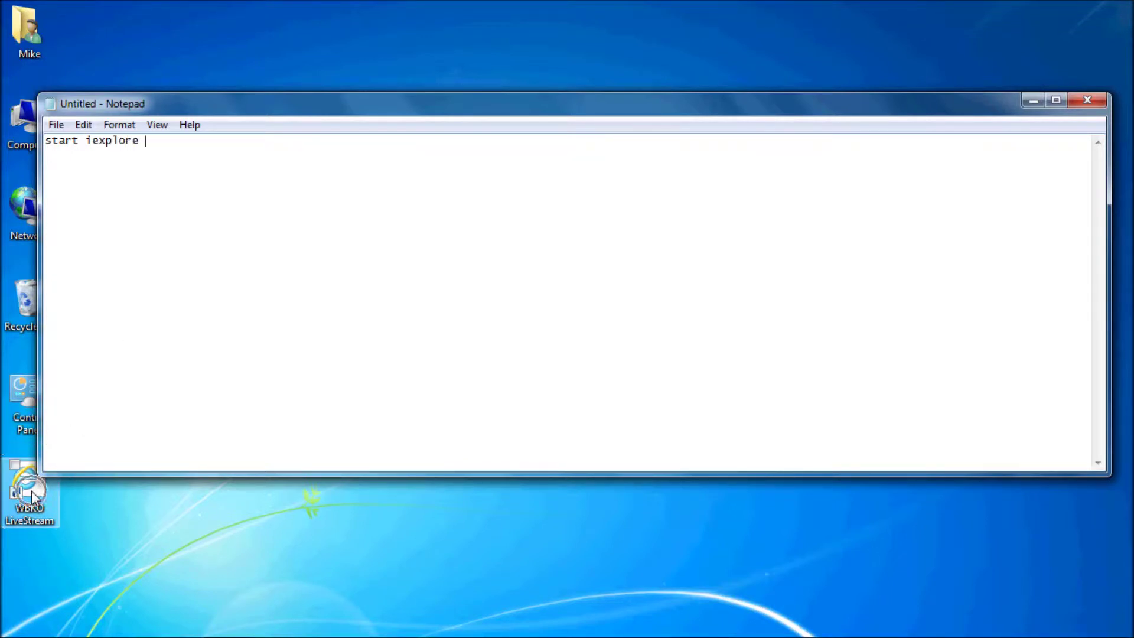
right_click(31, 491)
click(80, 480)
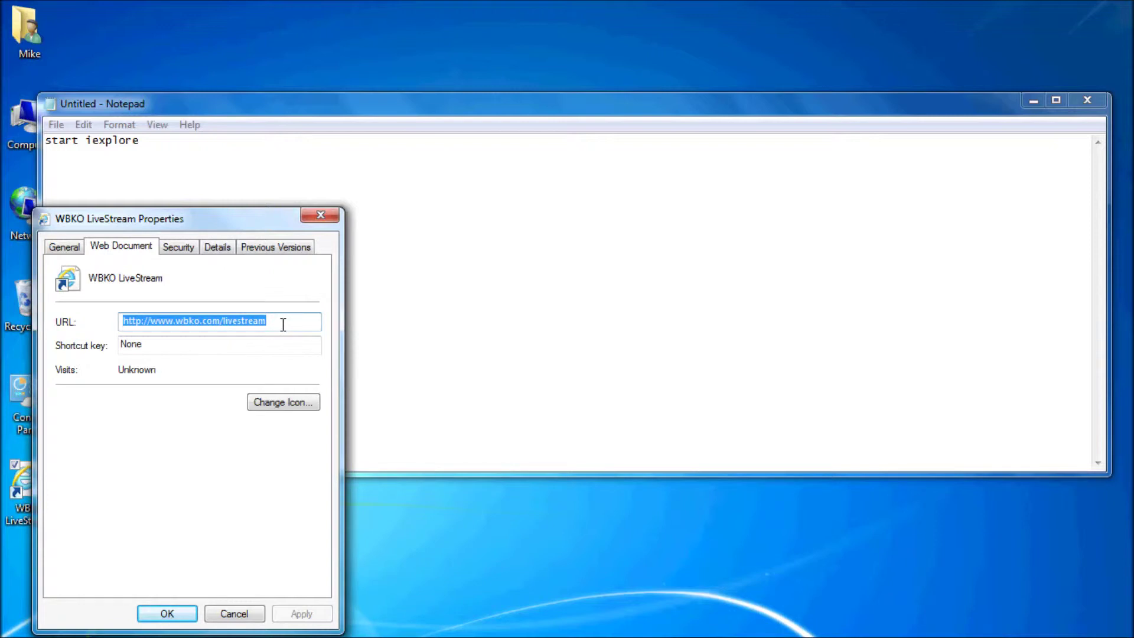
right_click(235, 331)
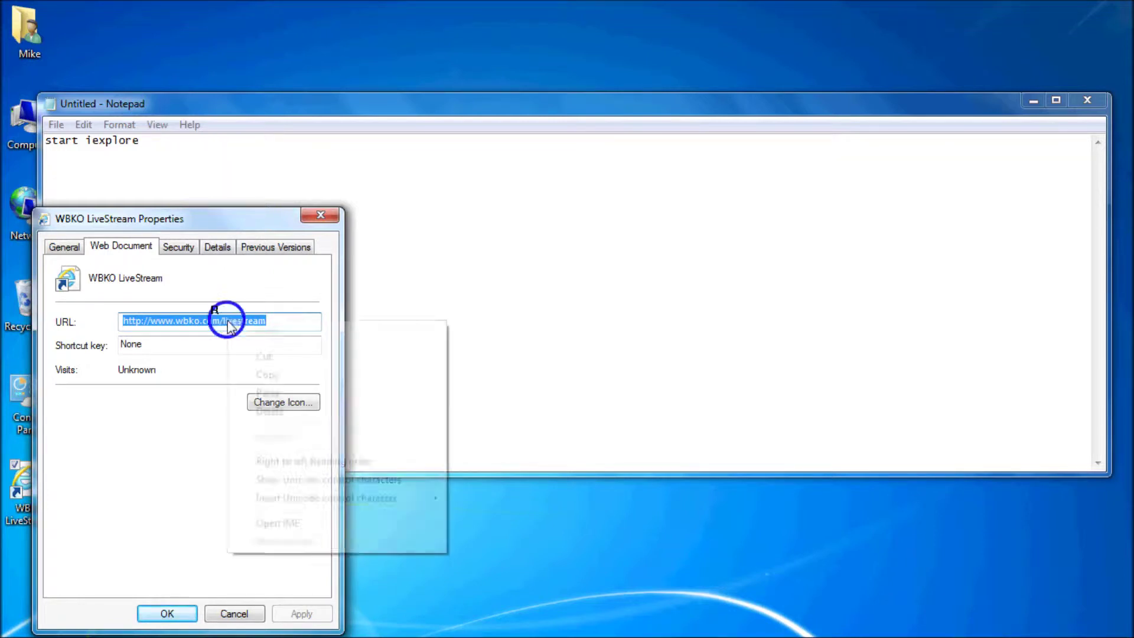
click(270, 374)
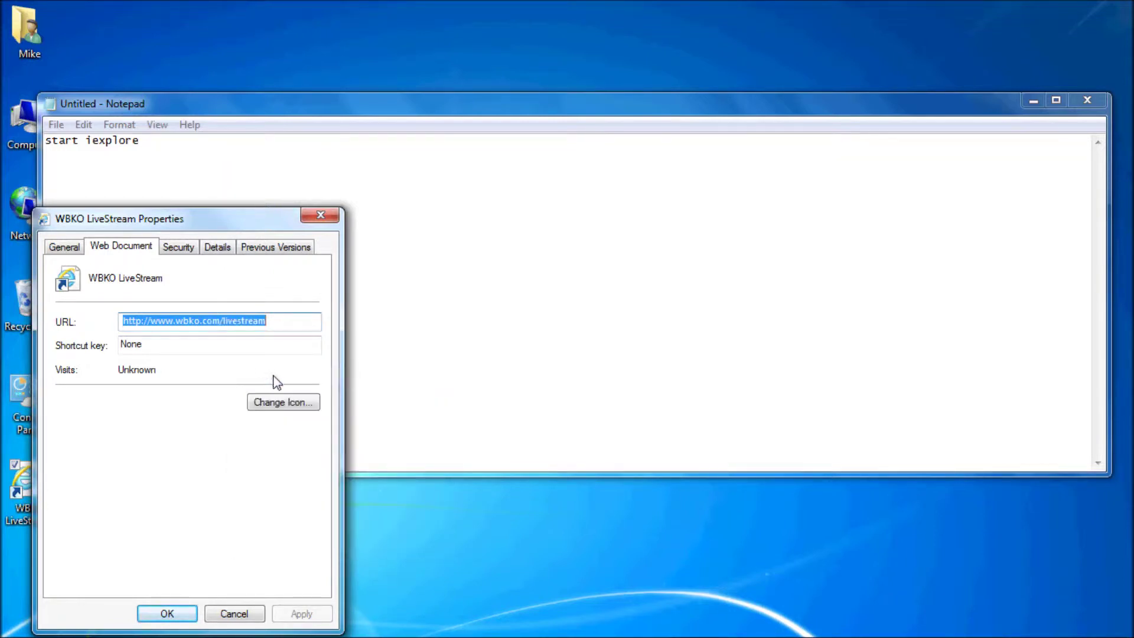
click(205, 143)
key(ctrl+v)
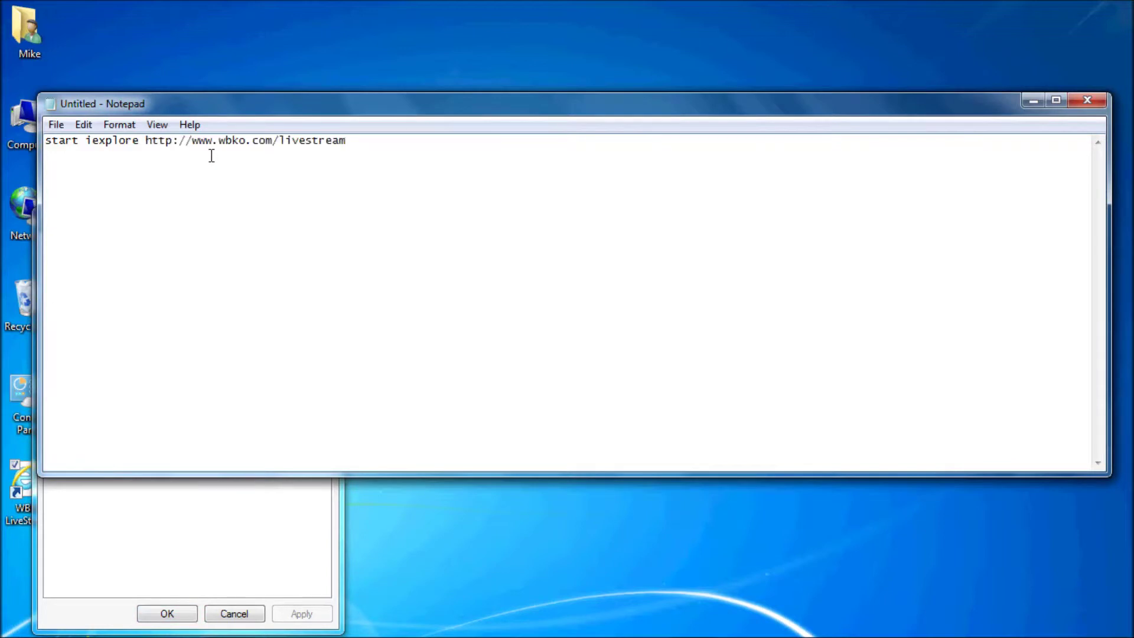
click(56, 125)
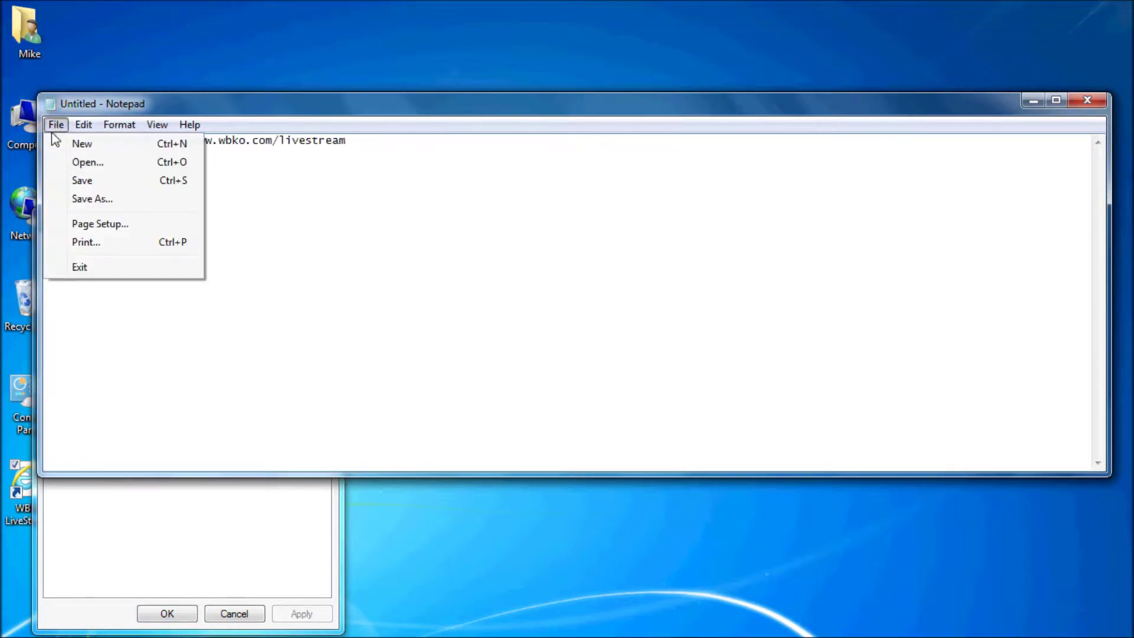
Step: Save the document as 'WBKO LiveStream.bat' in Documents with file type All Files
click(81, 200)
click(552, 468)
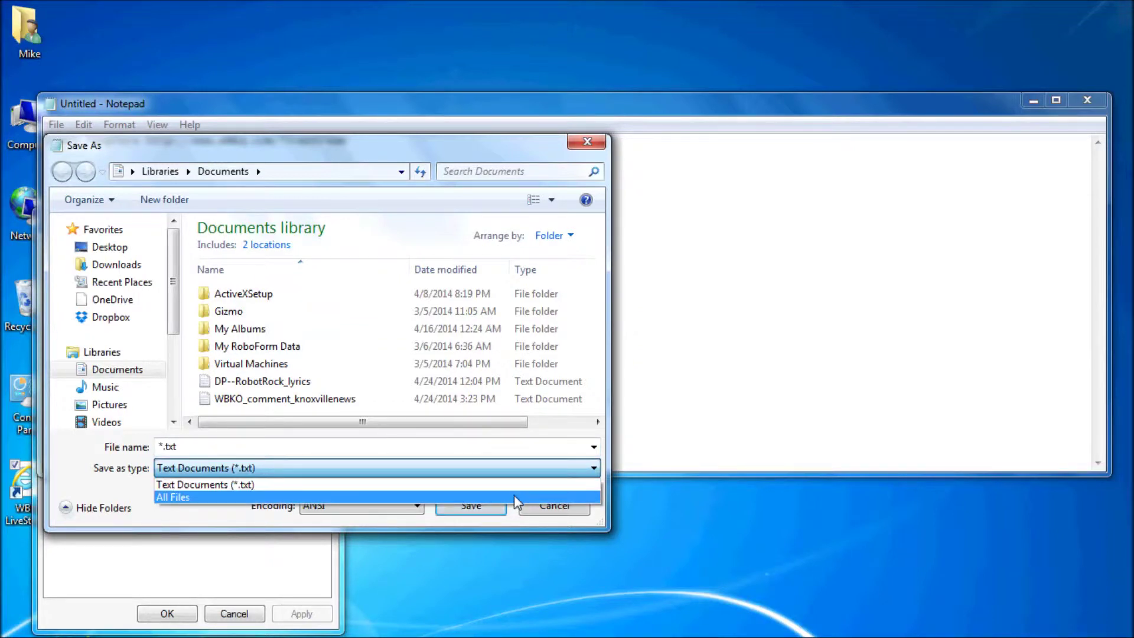
click(516, 498)
click(481, 446)
text(WBKO LiveStream.bat)
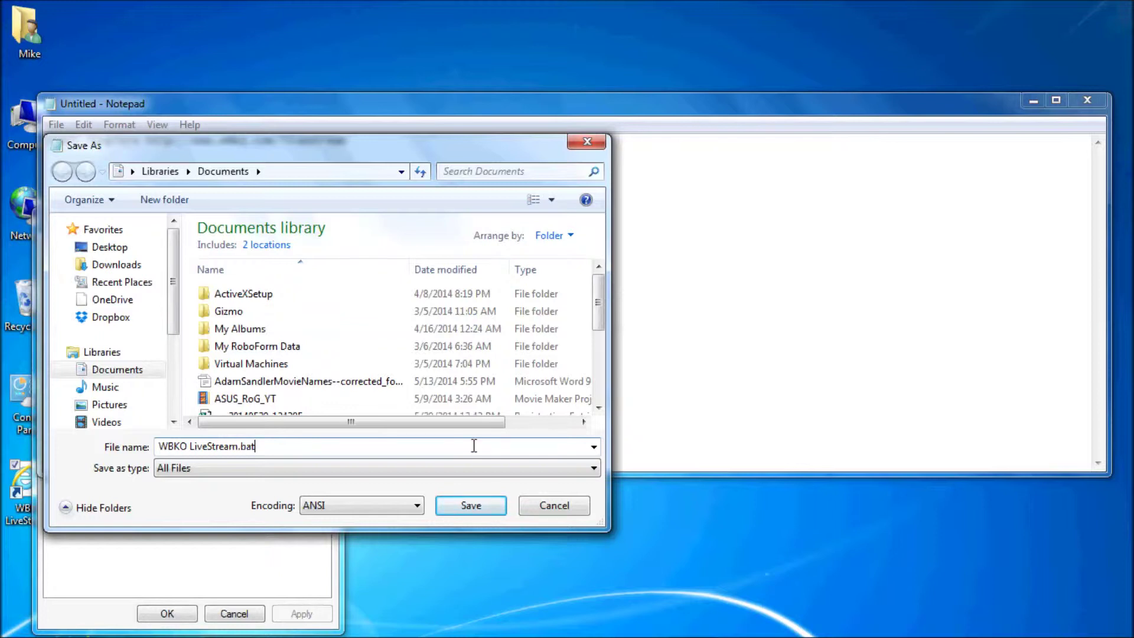
click(256, 447)
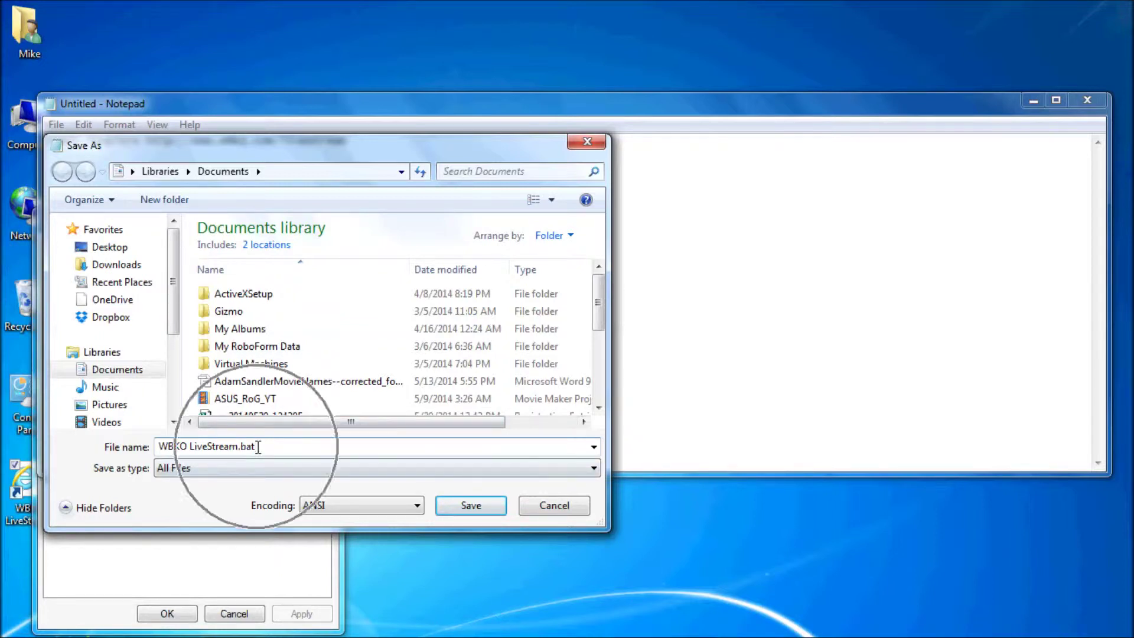
click(482, 508)
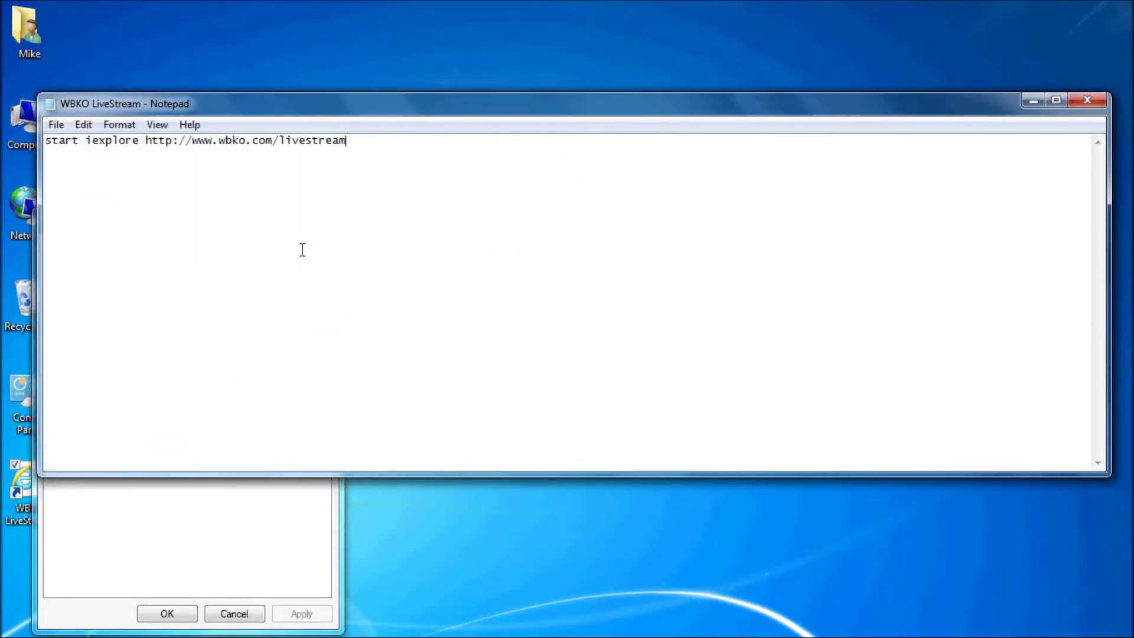
Step: Cancel the repeated Save As, then close Notepad and the shortcut's Properties dialog
click(56, 124)
click(91, 200)
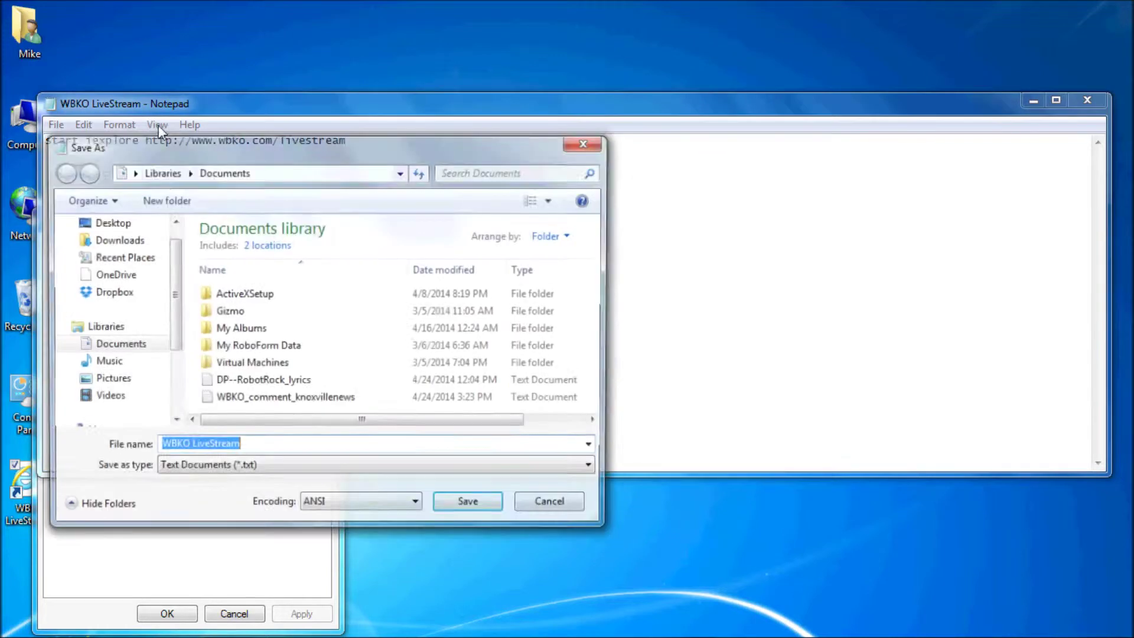
click(585, 143)
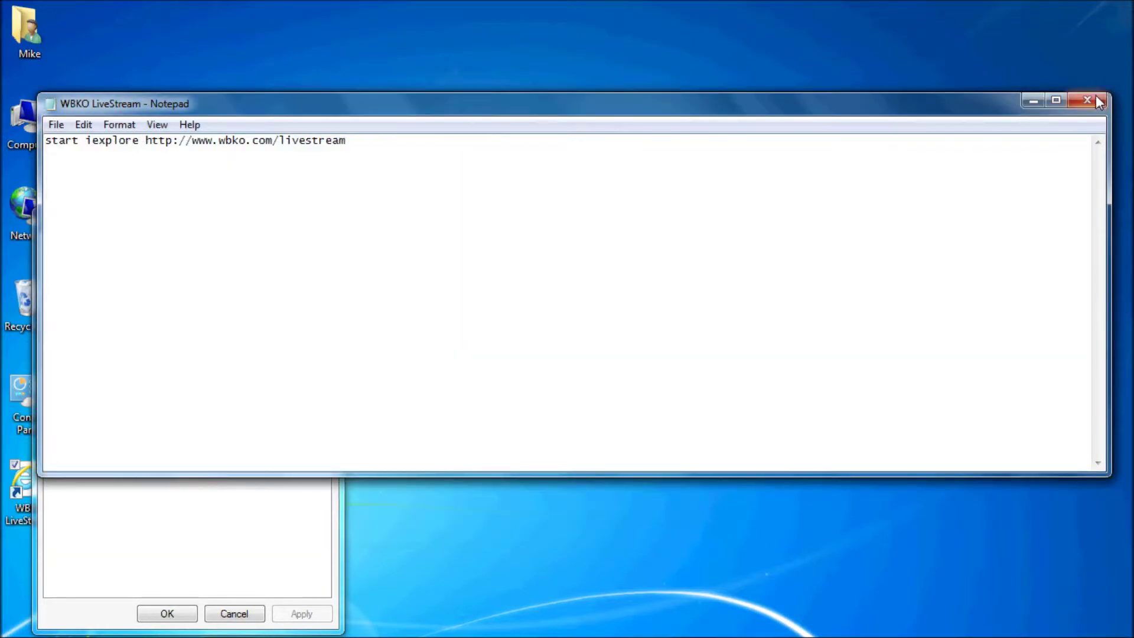
click(1093, 98)
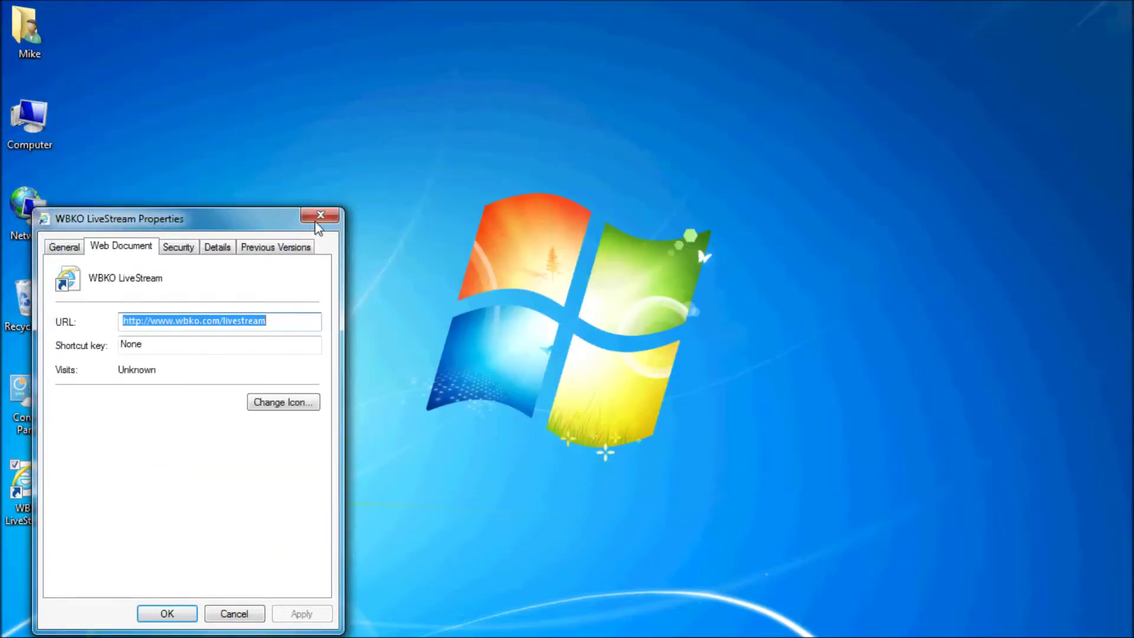
click(320, 218)
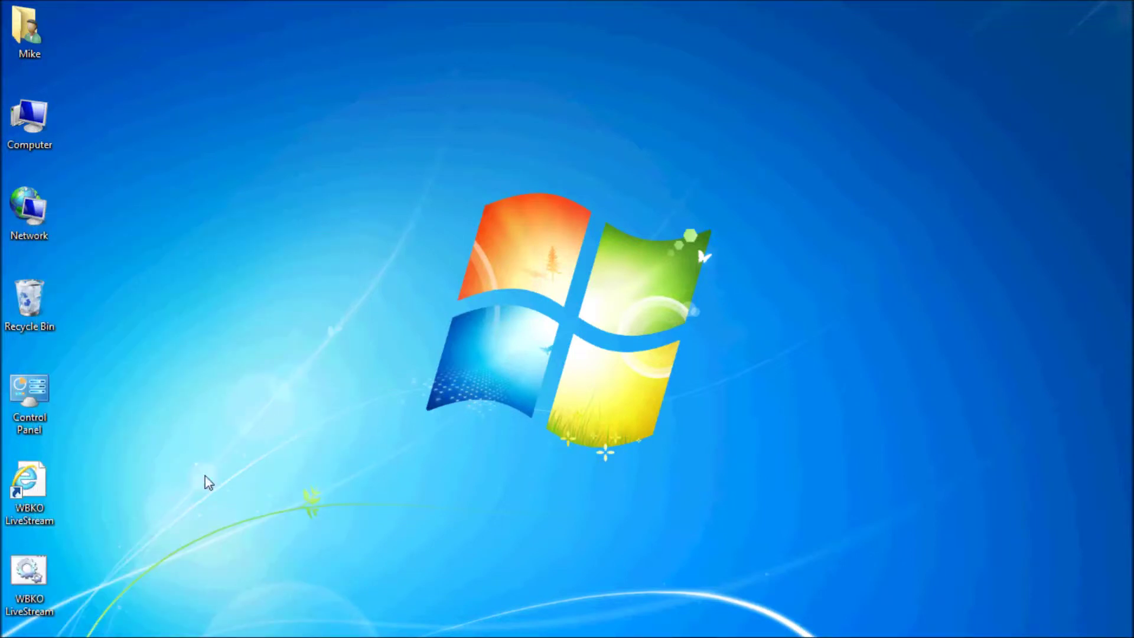
Step: Launch Task Scheduler via a Start search for 'task' and show the Task Scheduler Library
click(21, 622)
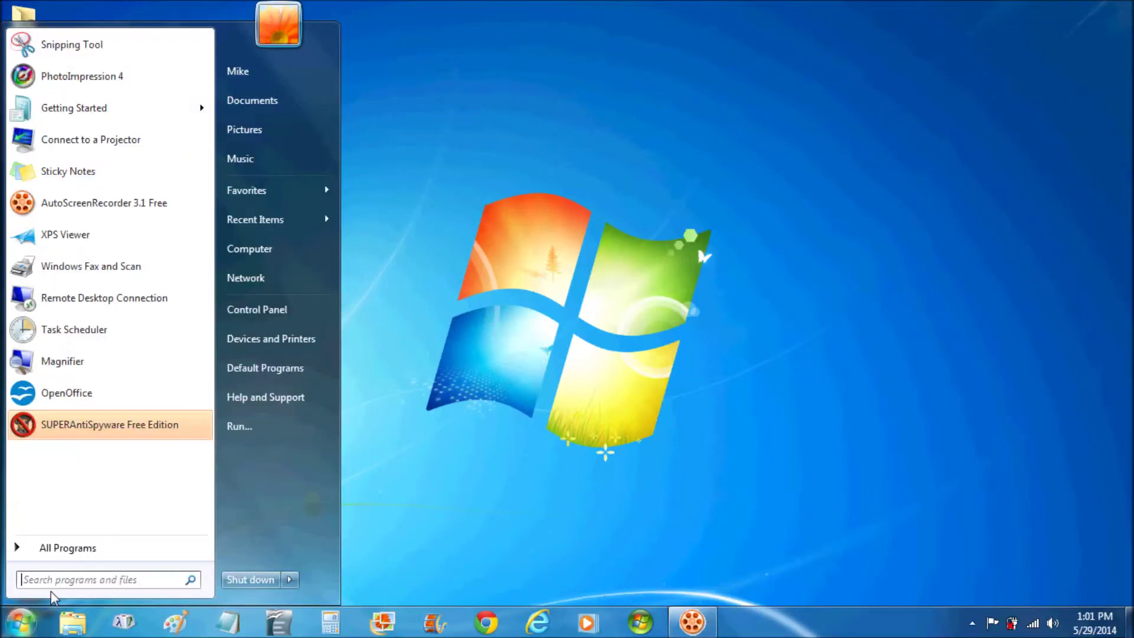
click(60, 582)
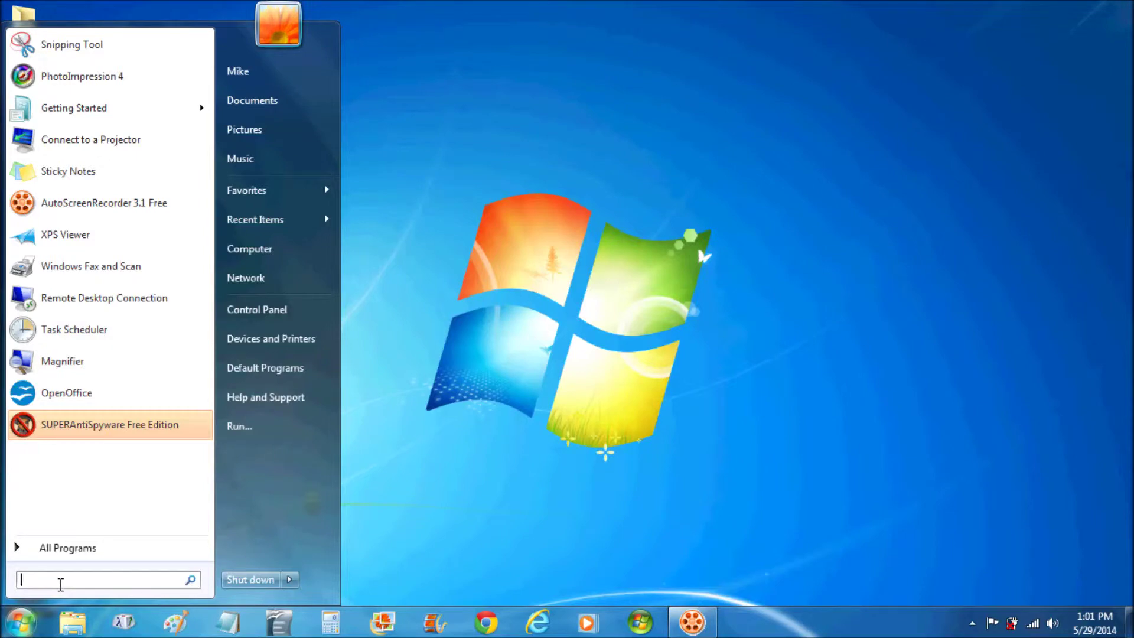
text(task sch)
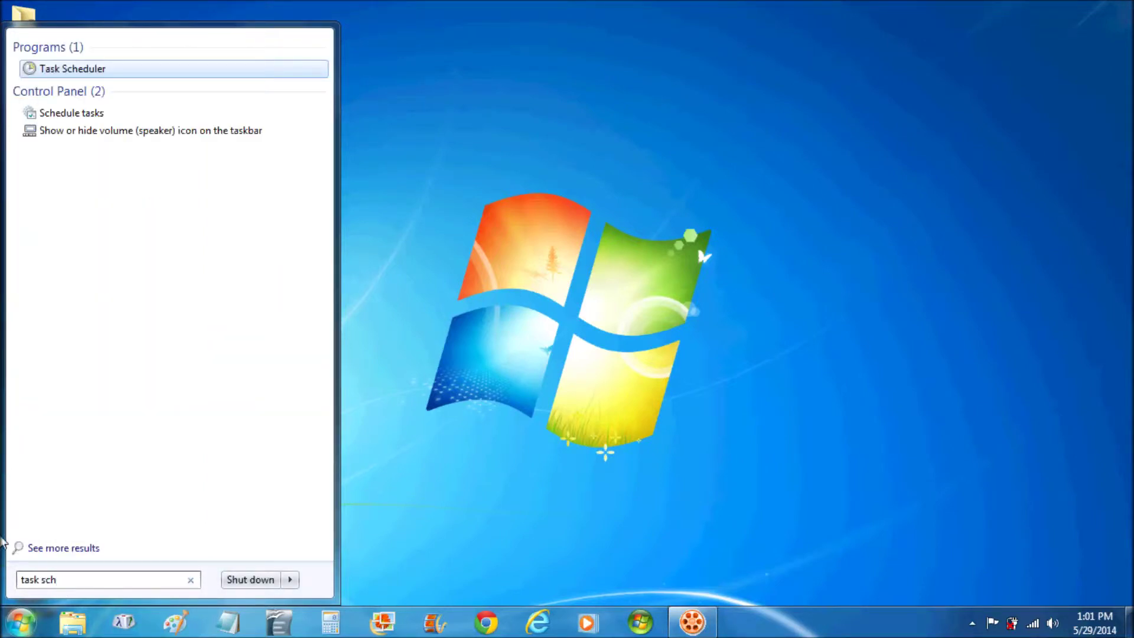
click(68, 73)
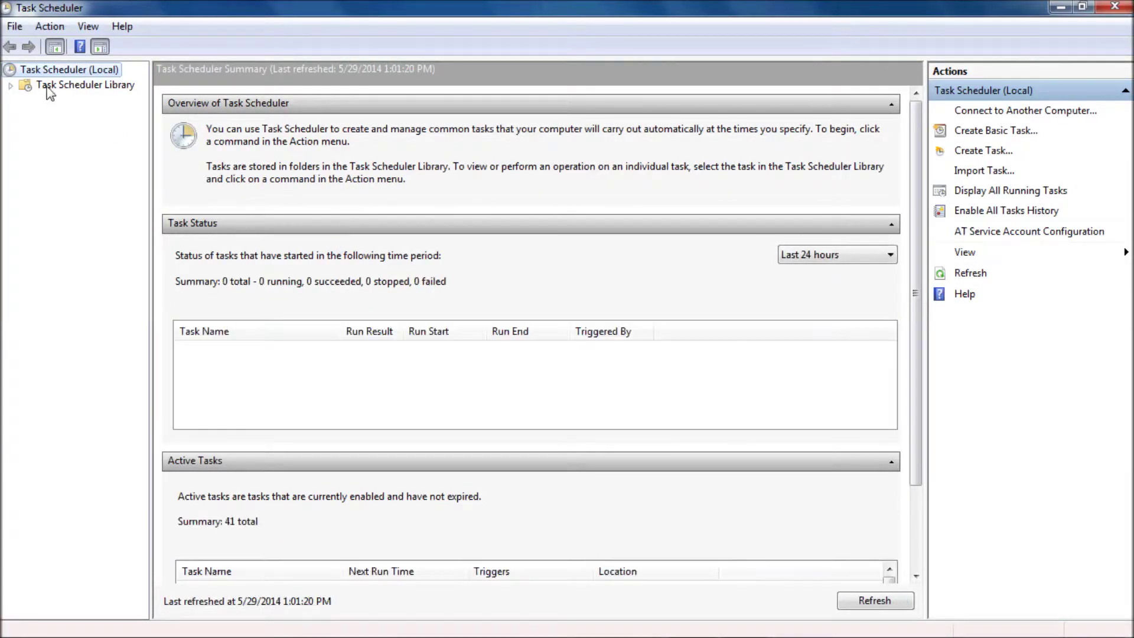
click(47, 87)
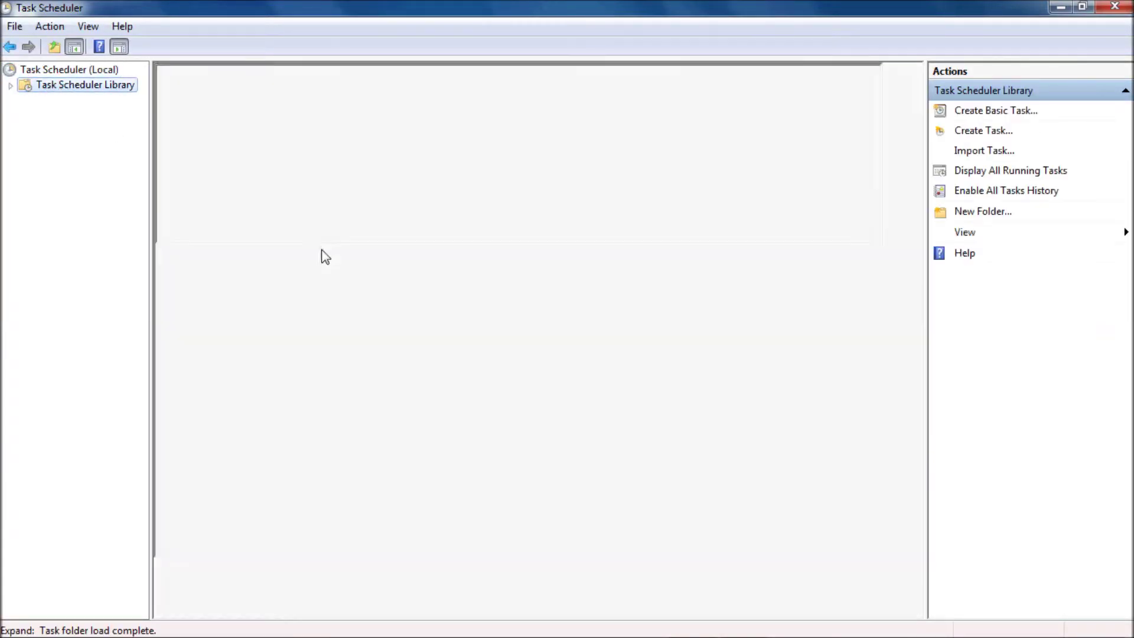
Step: Start a new task named 'WBKO LiveStream', clearing the invalid-character warning
click(971, 131)
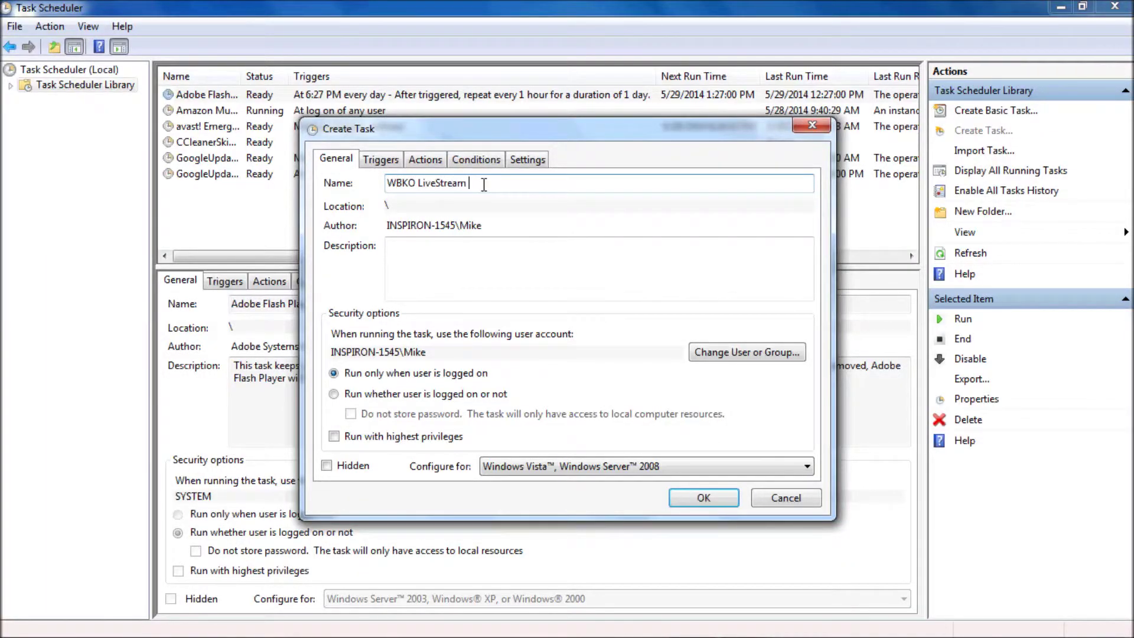
text((*)
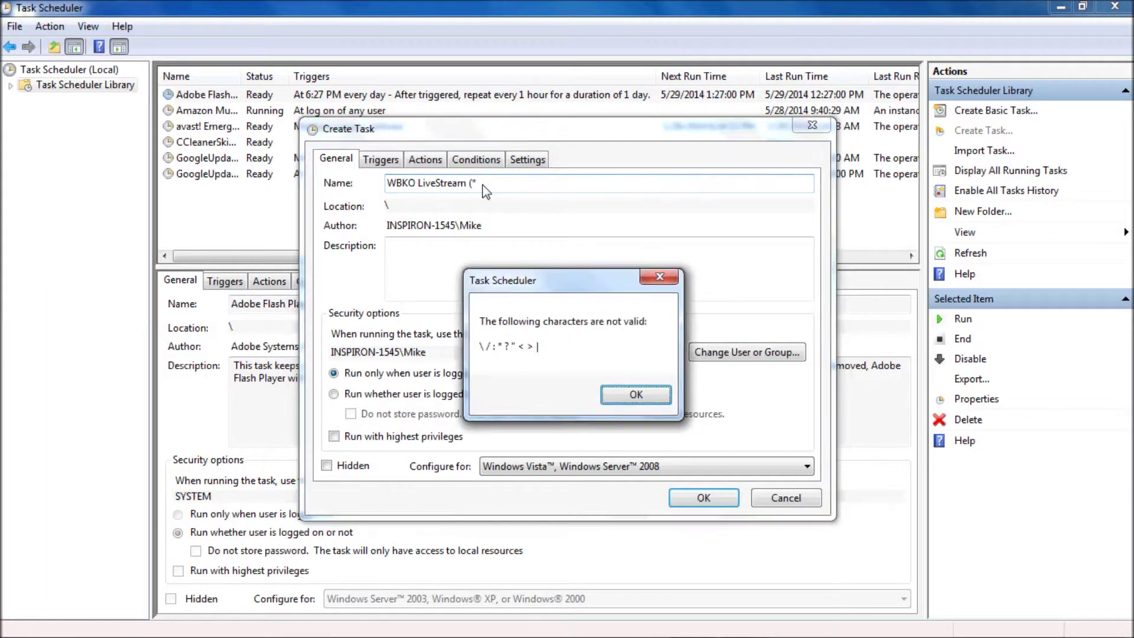
click(646, 398)
text(or you)
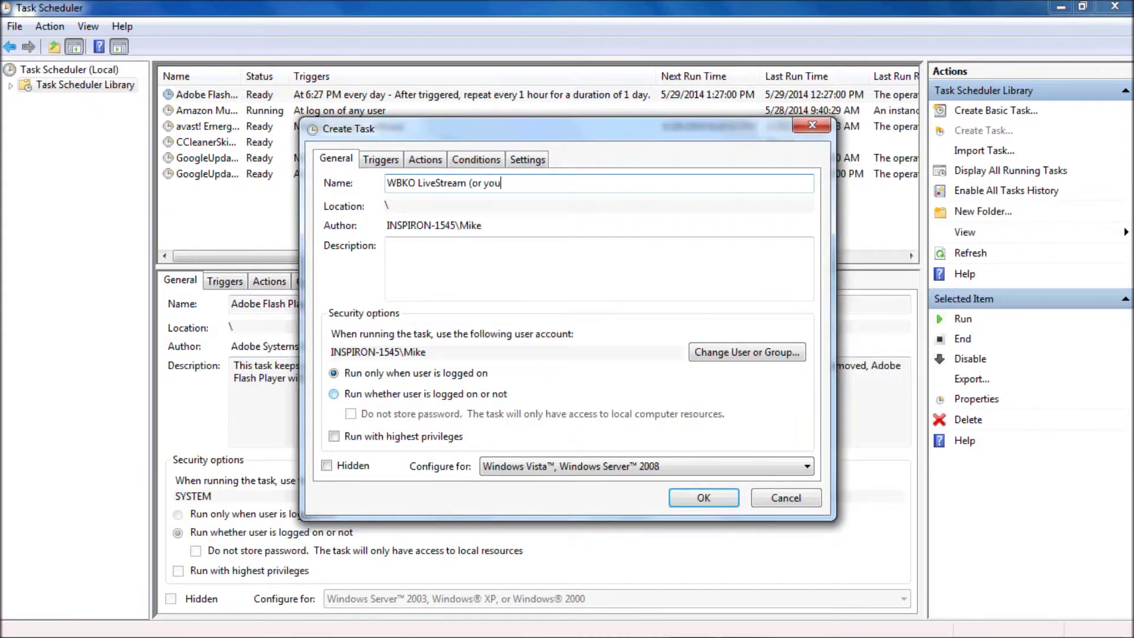
text(r news station name here)
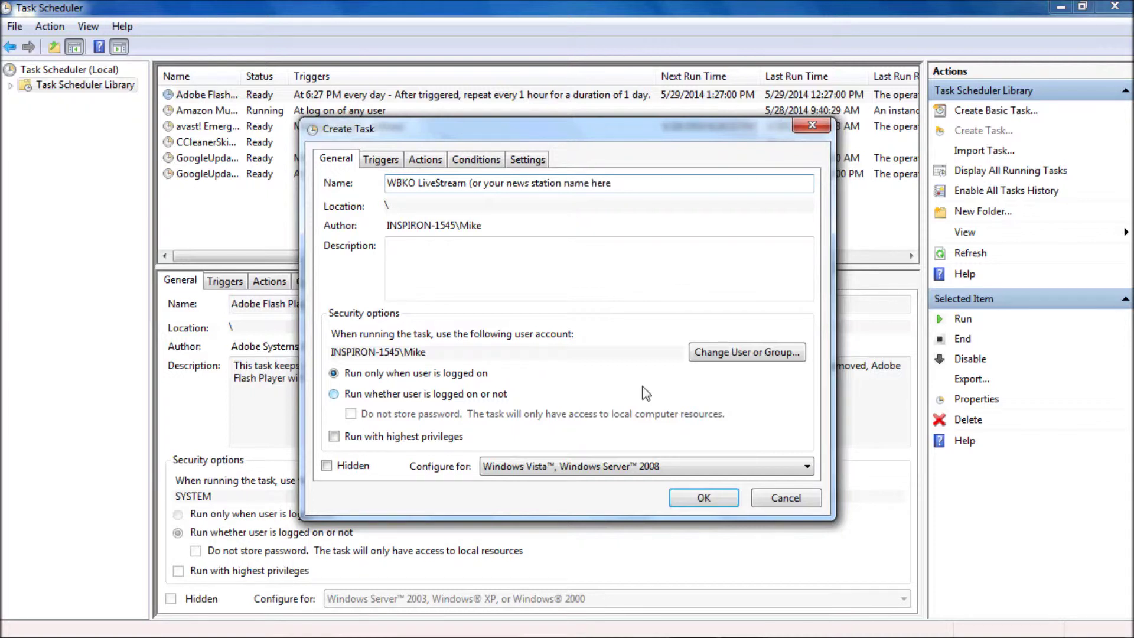
key(BackSpace)
key(BackSpace)
key(BackSpace)
key(BackSpace)
key(BackSpace)
key(BackSpace)
key(BackSpace)
key(BackSpace)
key(BackSpace)
key(BackSpace)
key(BackSpace)
key(BackSpace)
key(BackSpace)
key(BackSpace)
key(BackSpace)
key(BackSpace)
key(BackSpace)
key(BackSpace)
key(BackSpace)
key(BackSpace)
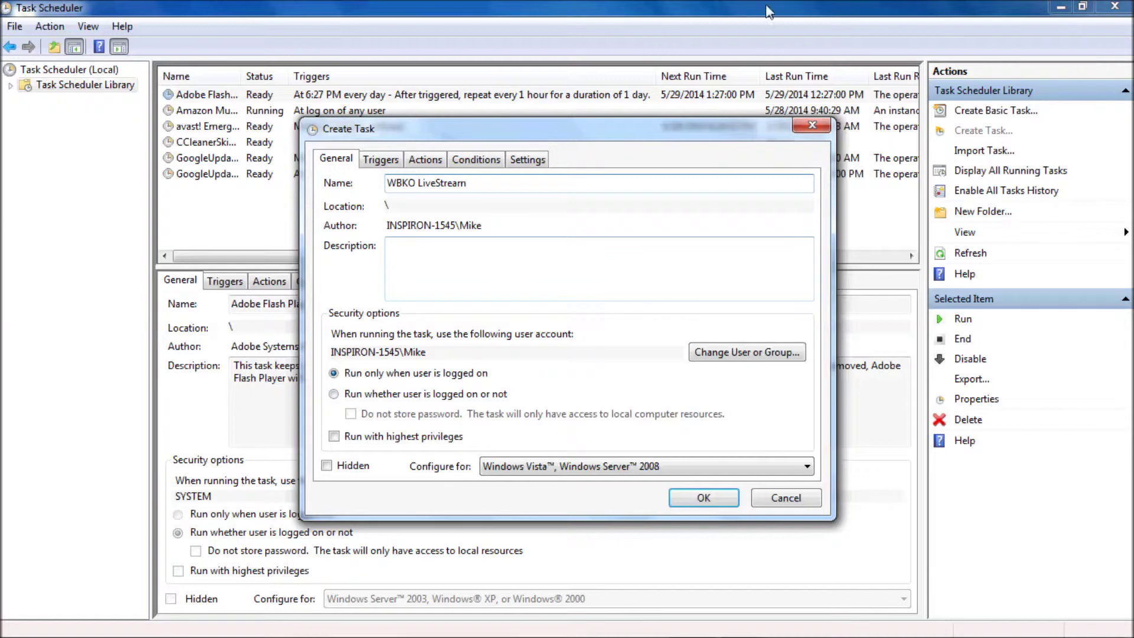
click(381, 160)
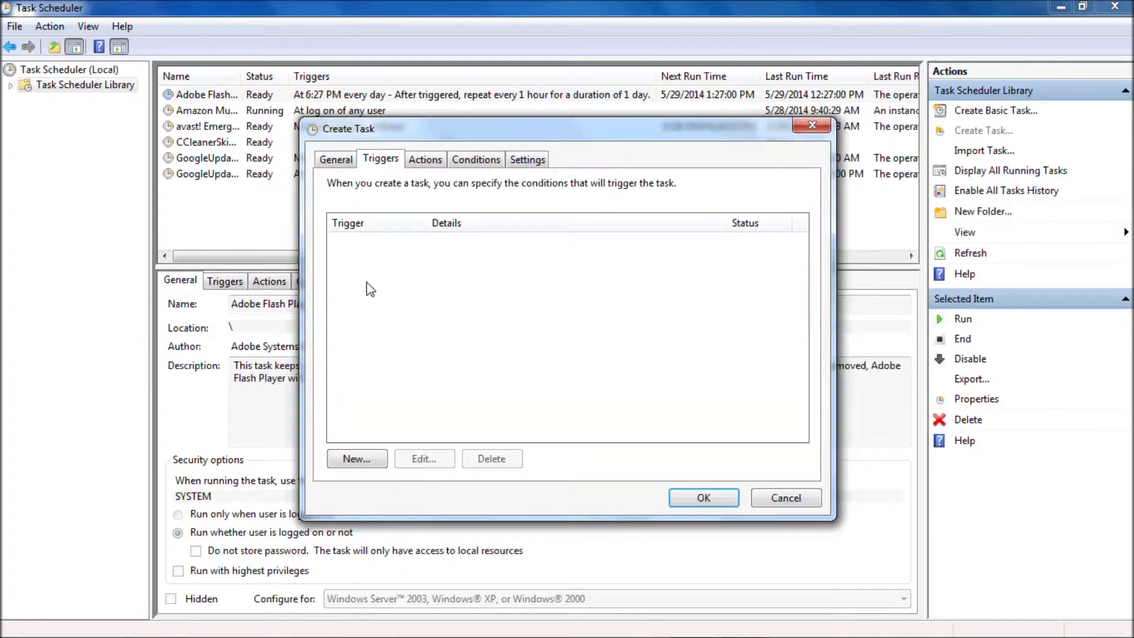
Step: Add a daily trigger starting at 6:00 PM
click(357, 459)
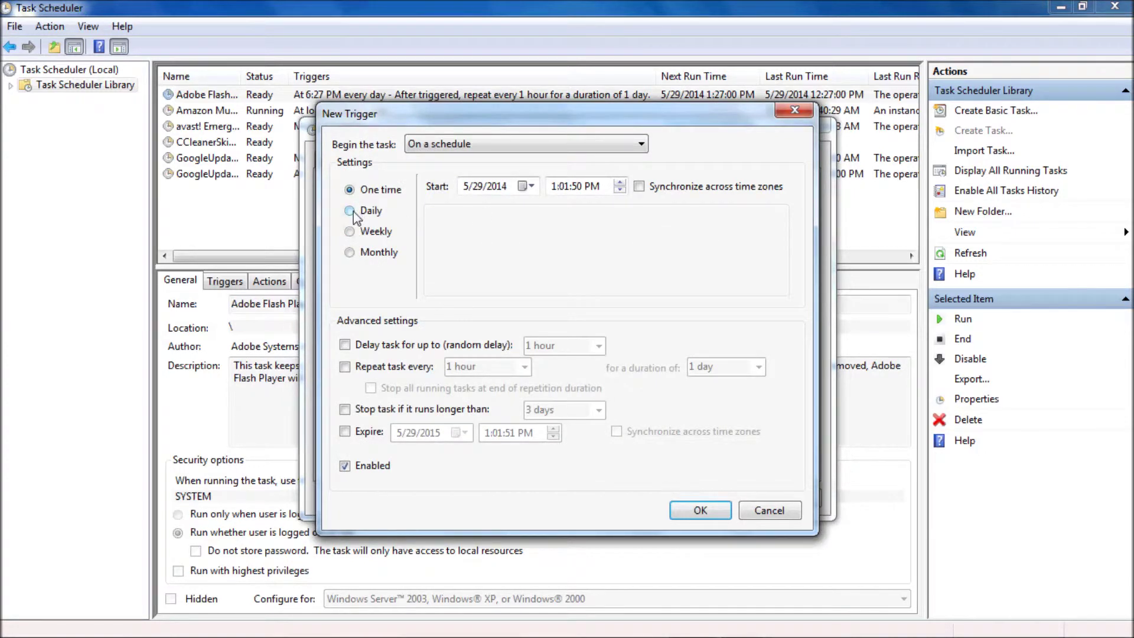
click(351, 211)
click(553, 187)
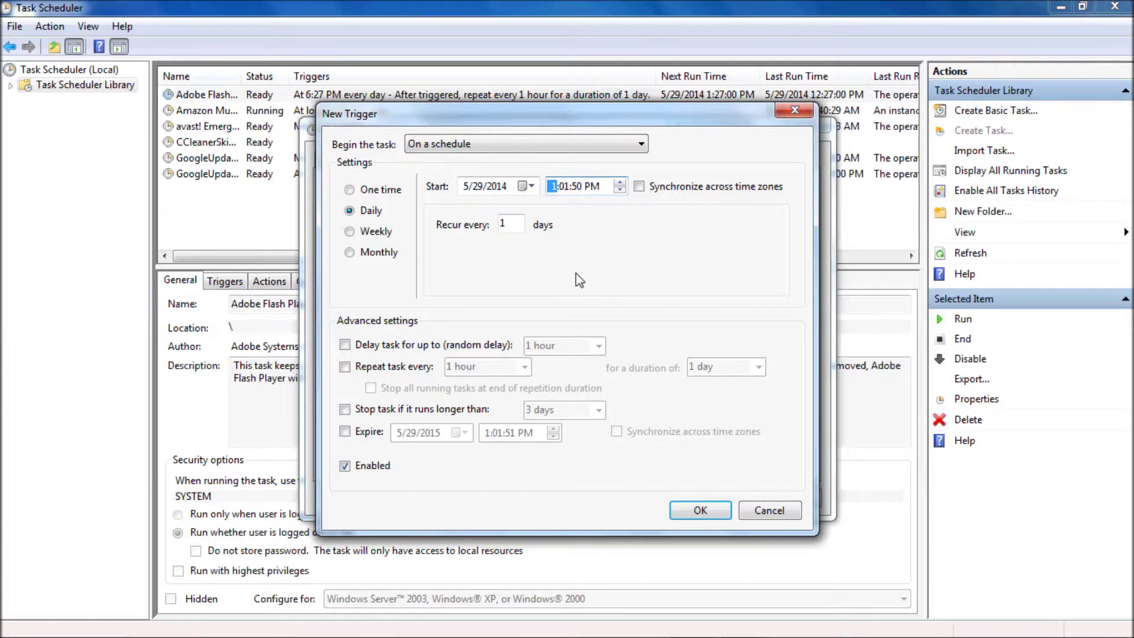
key(Right)
key(Right)
click(703, 510)
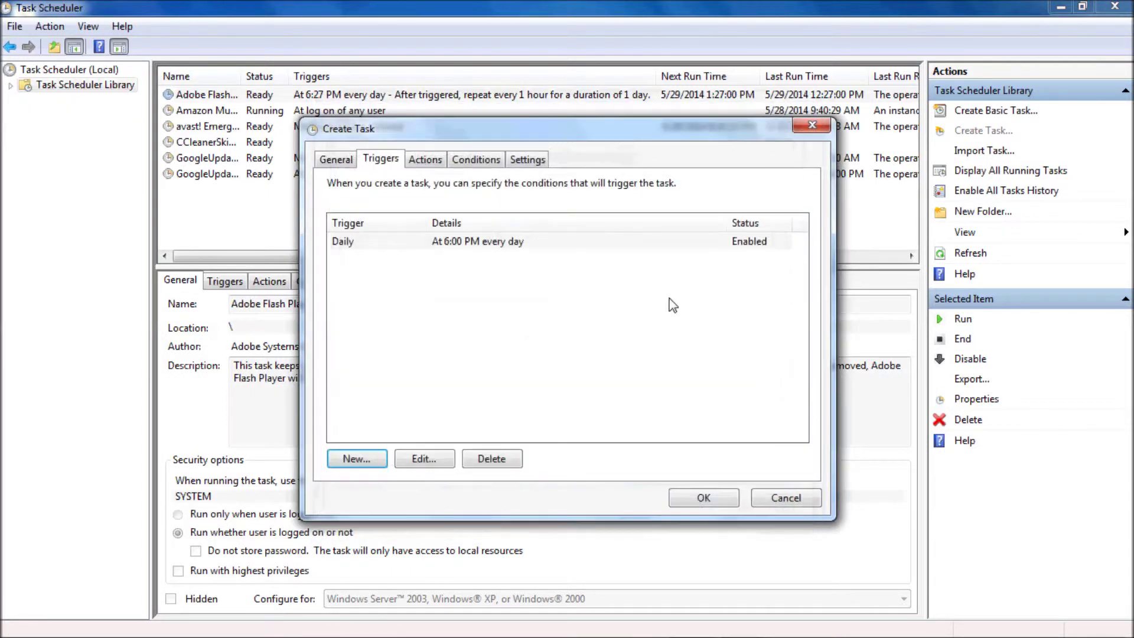
Step: Add a second daily trigger starting at 10:00 PM
click(353, 459)
click(352, 212)
click(553, 187)
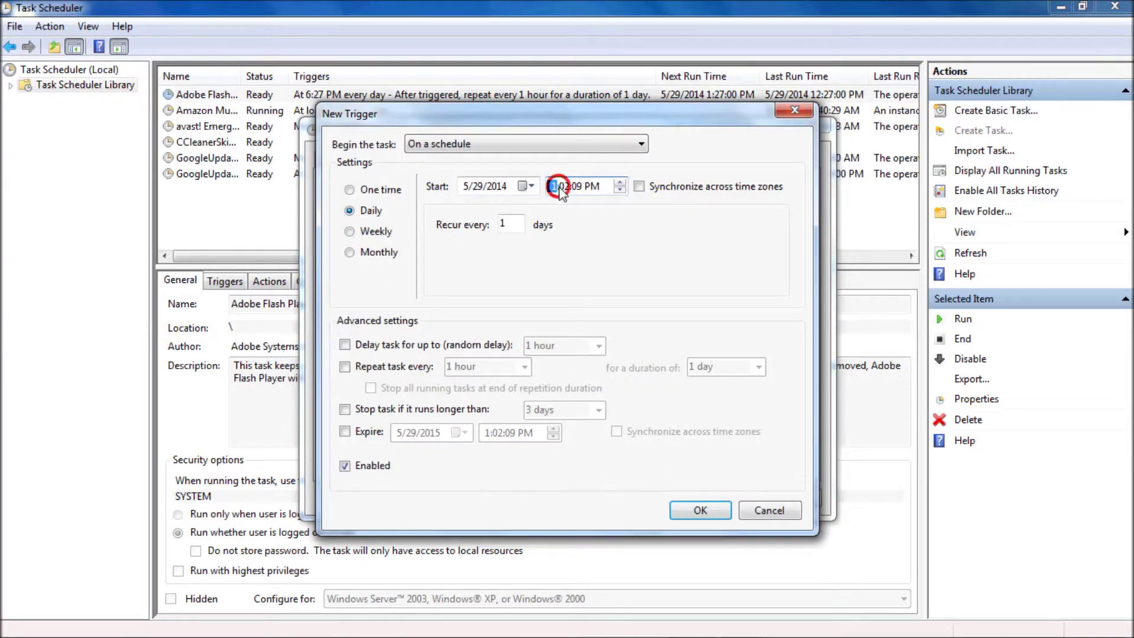
key(Right)
key(Right)
click(706, 512)
click(428, 157)
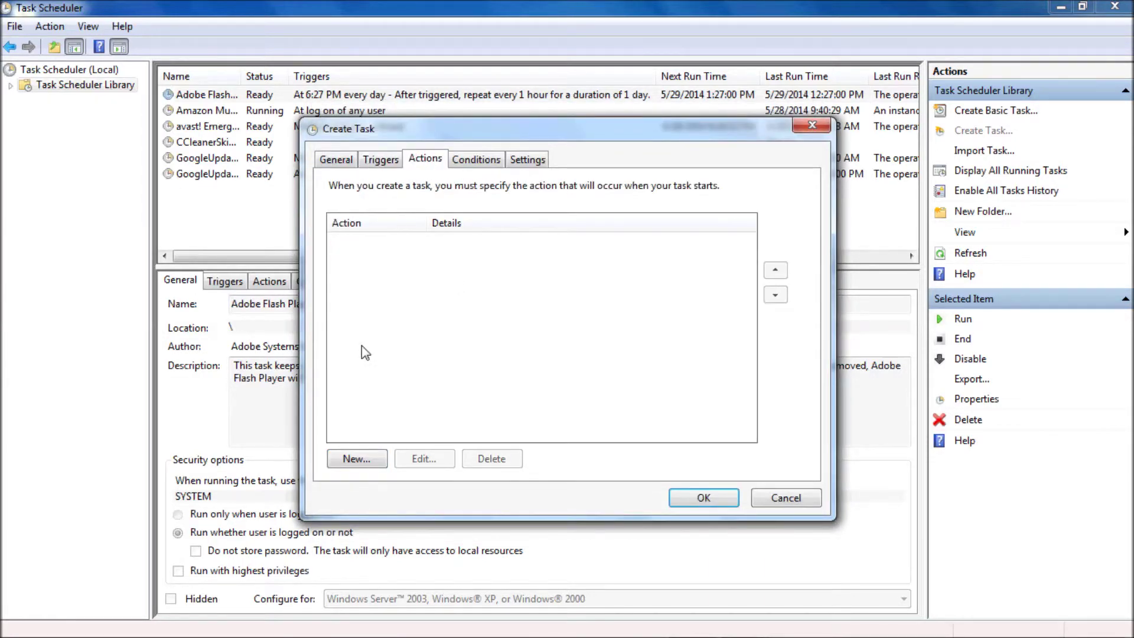
Step: Add an action starting WBKO LiveStream.bat from the Desktop and save the task
click(357, 459)
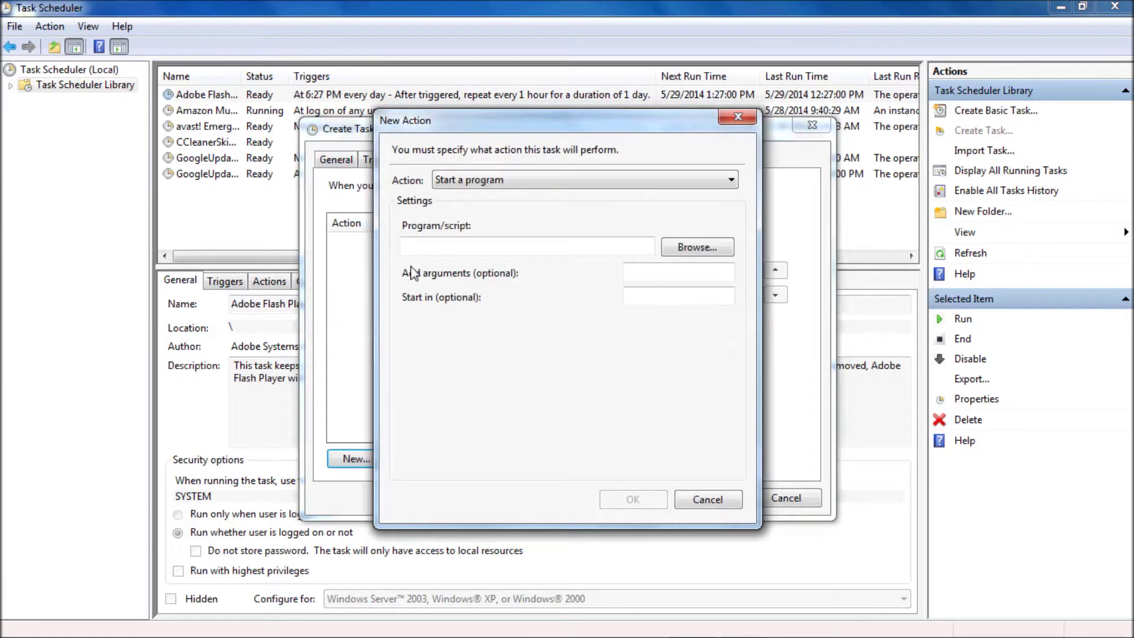
click(722, 250)
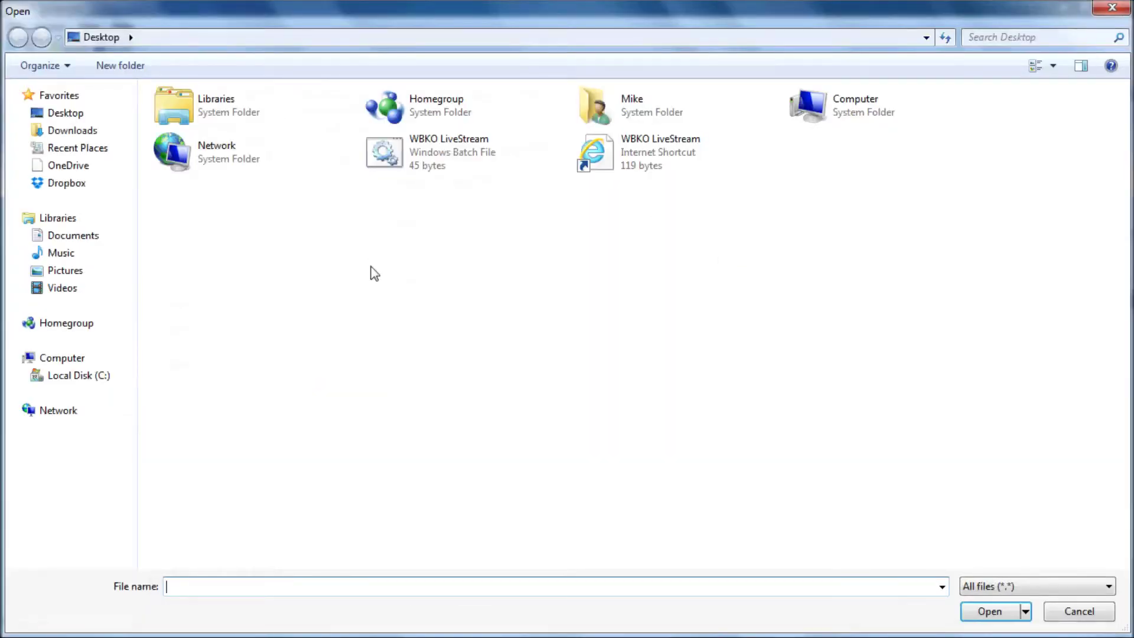
double_click(395, 161)
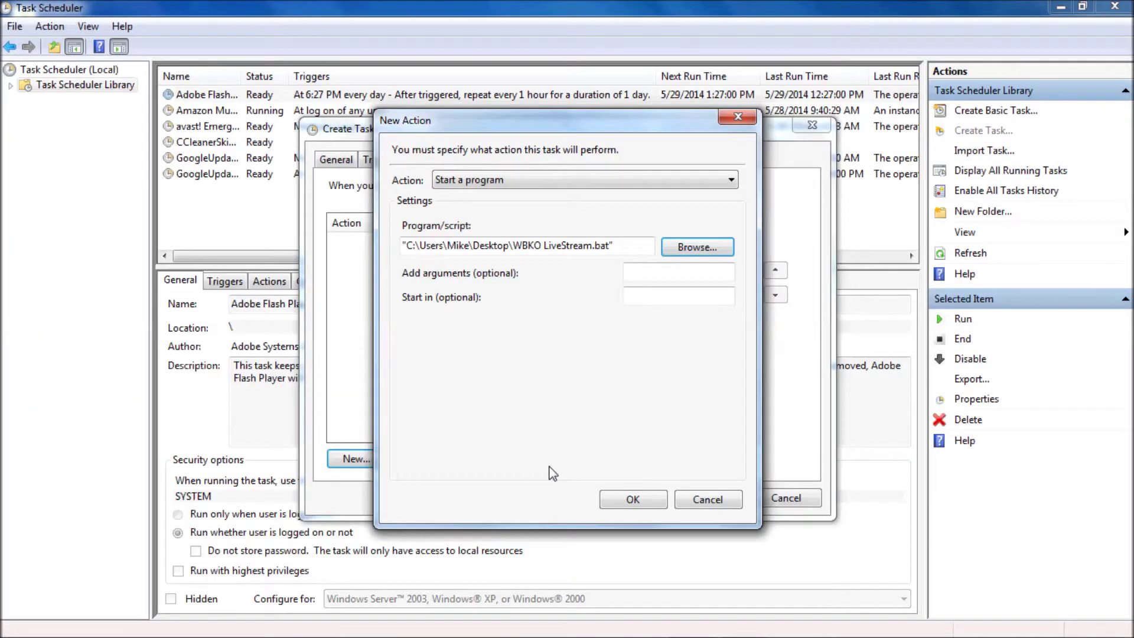
click(609, 500)
click(700, 499)
click(700, 499)
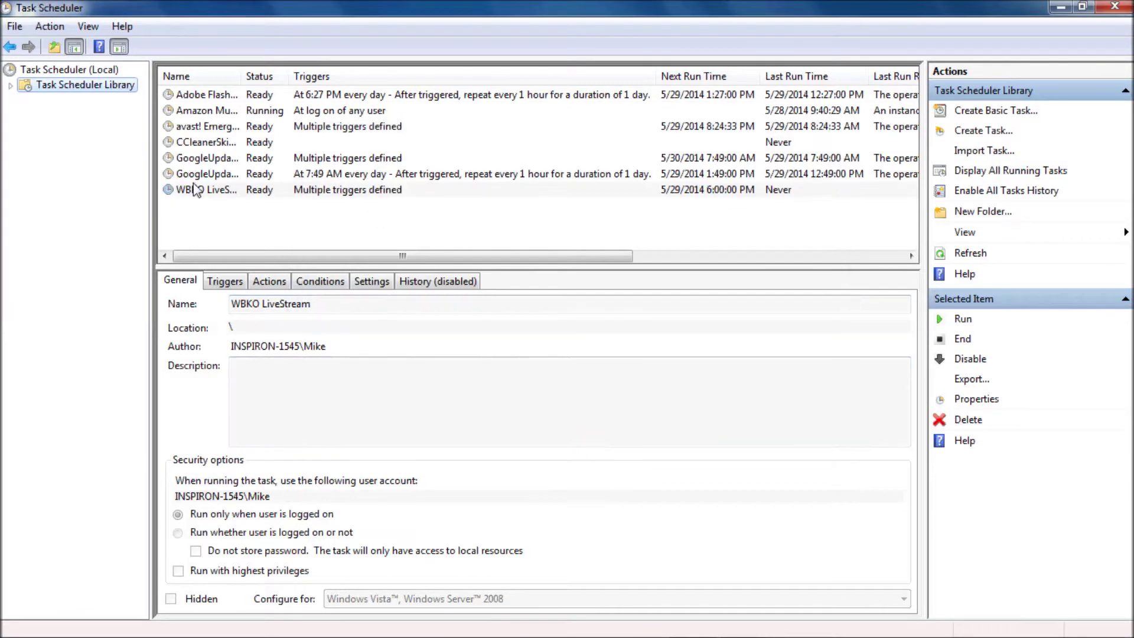
Step: Widen the Name column, run the WBKO LiveStream task once, then close the opened livestream page
click(240, 77)
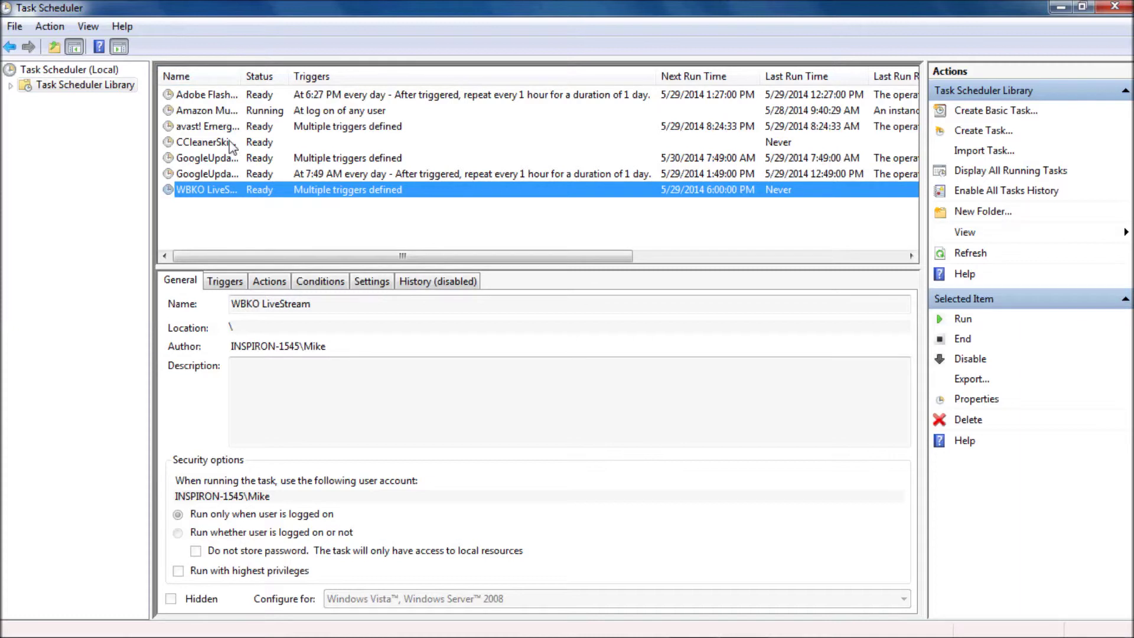
double_click(241, 77)
click(211, 196)
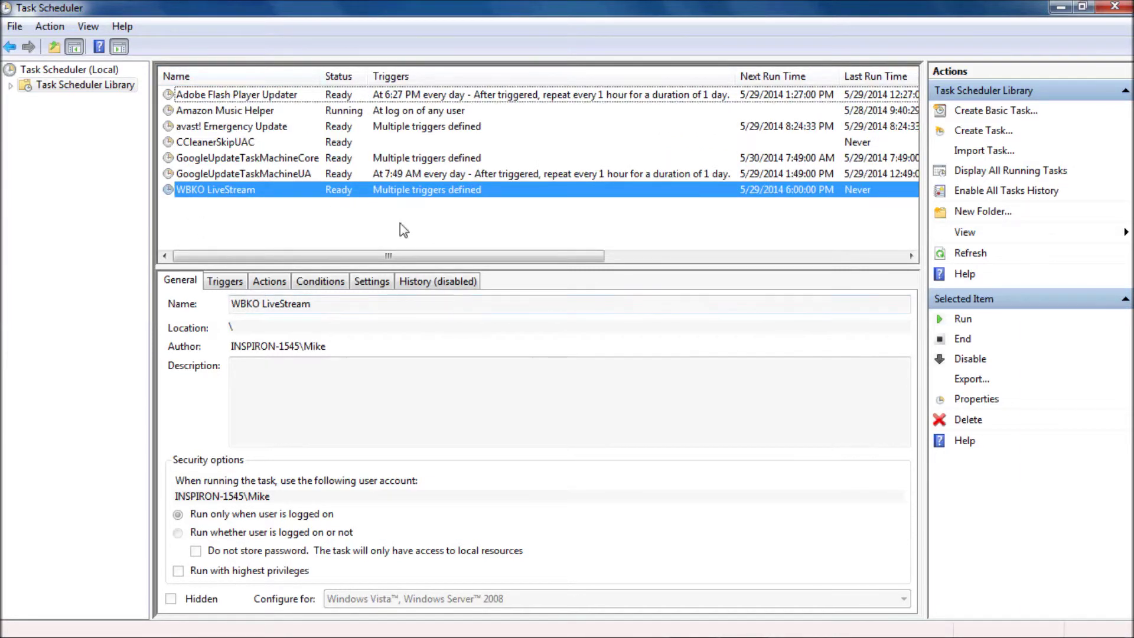
right_click(213, 194)
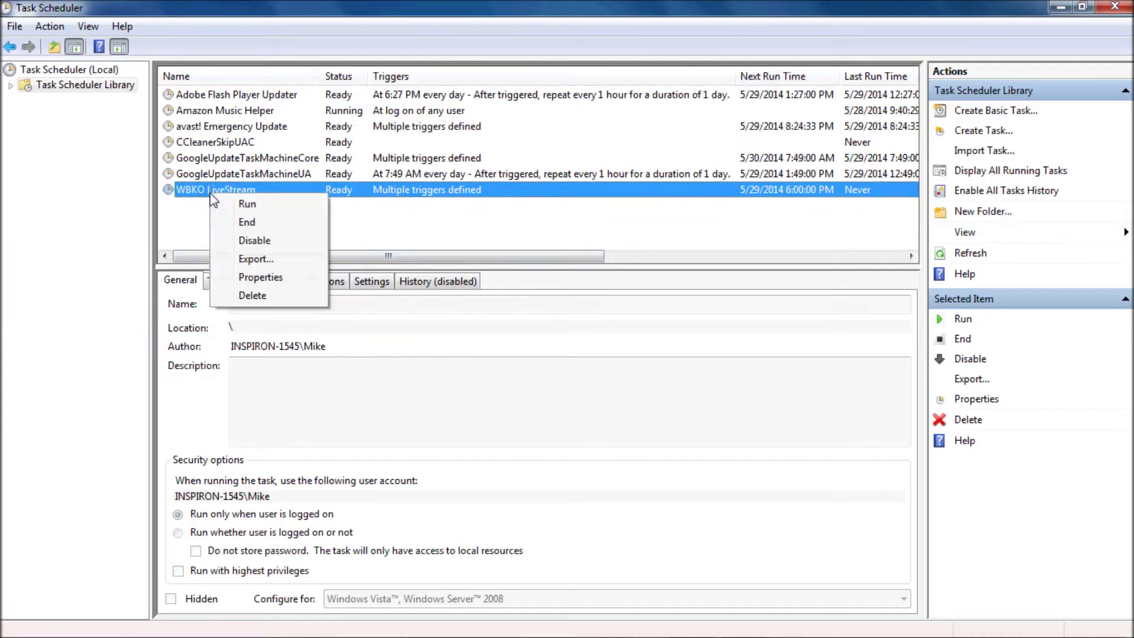
click(247, 203)
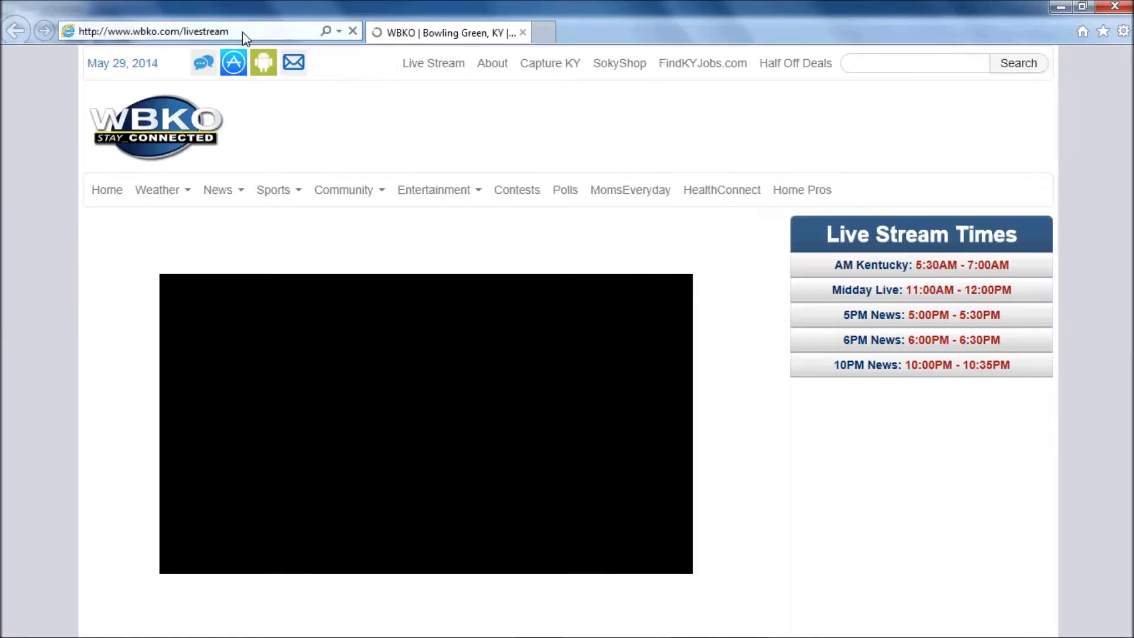
click(1127, 6)
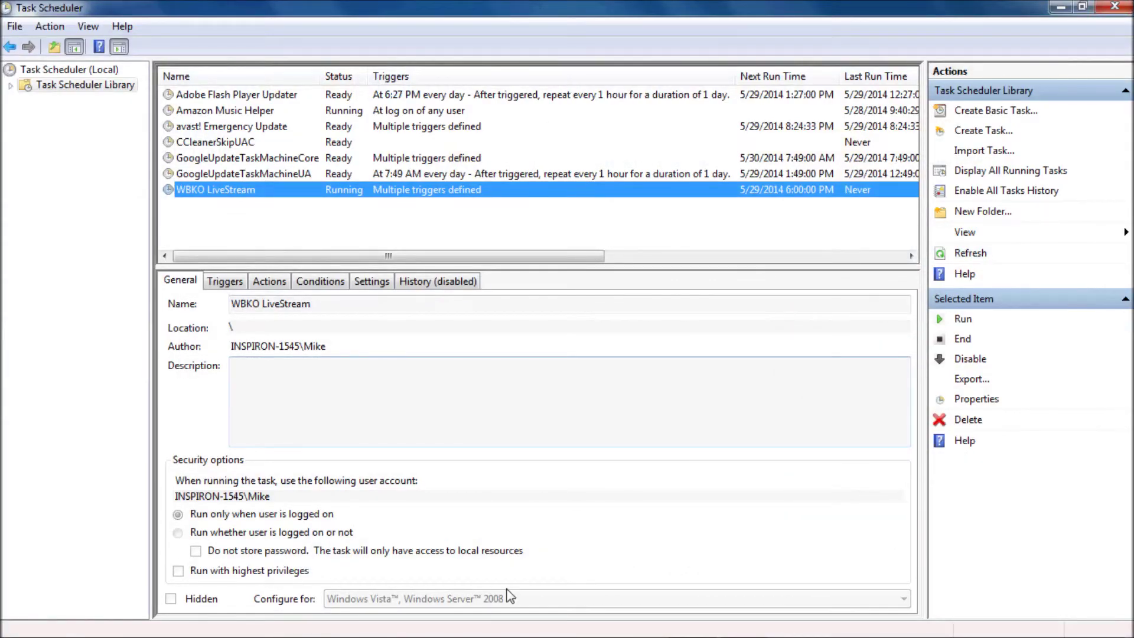